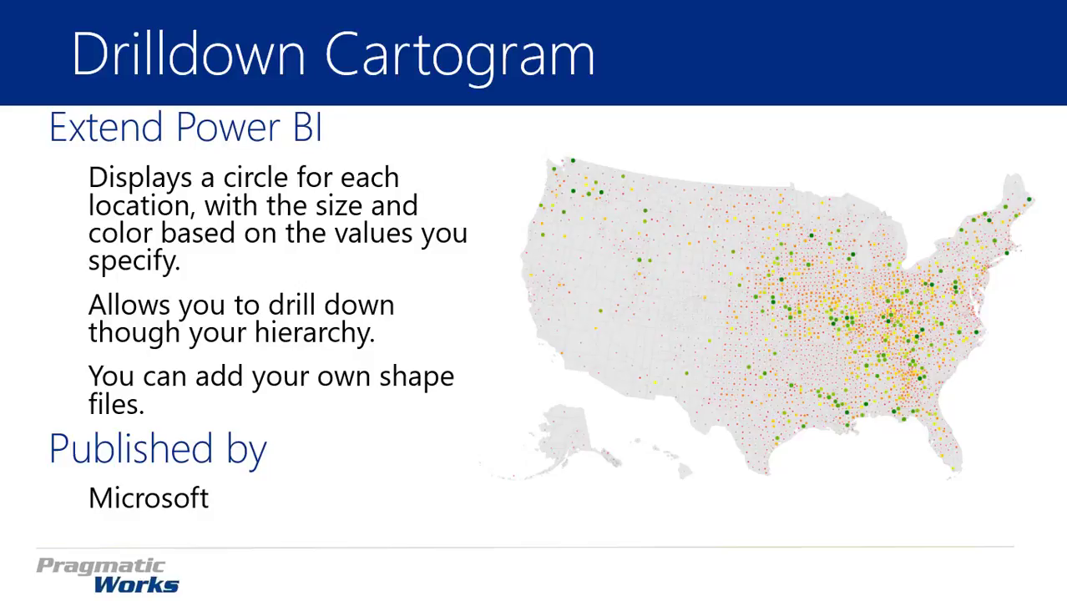
- Advance to the 'DEMO Drilldown Cartogram' section slide
key(Right)
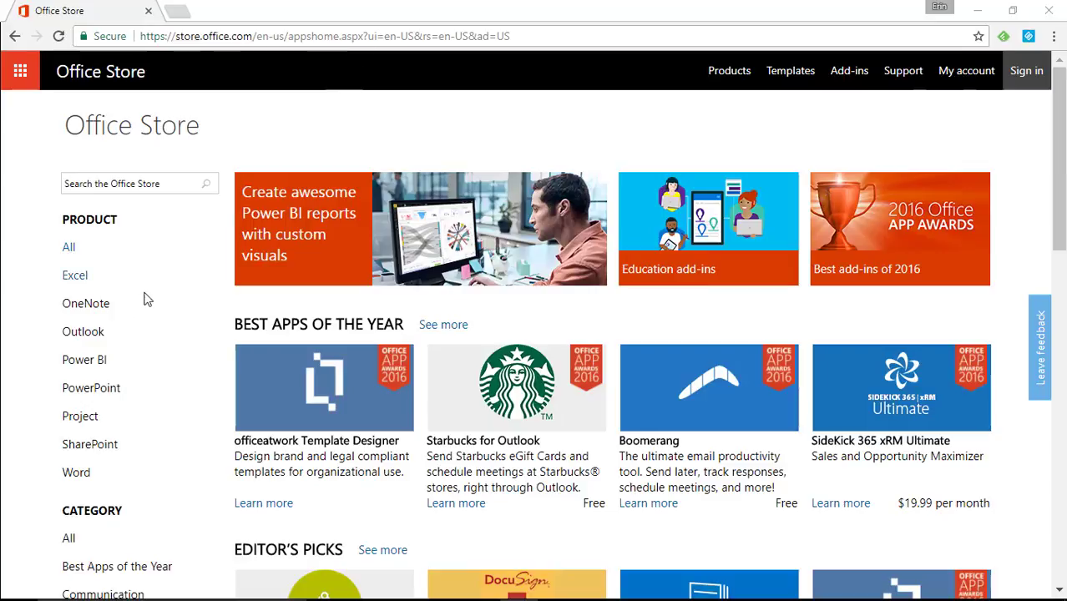
- Browse the Office Store's Power BI visuals, open Drilldown Cartogram and start adding it
click(97, 360)
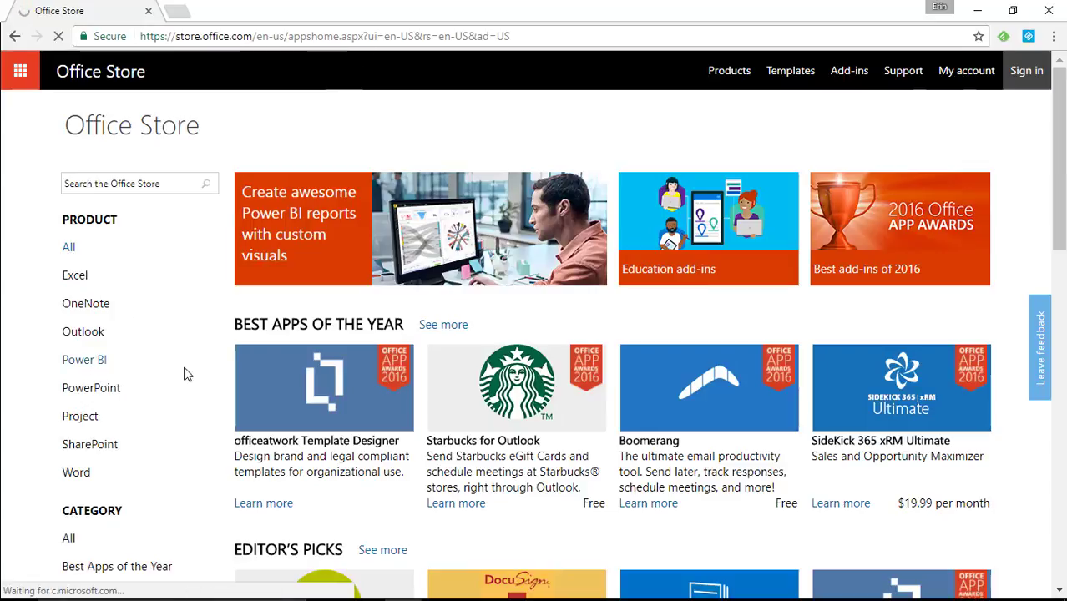
scroll(555, 355, down, 7)
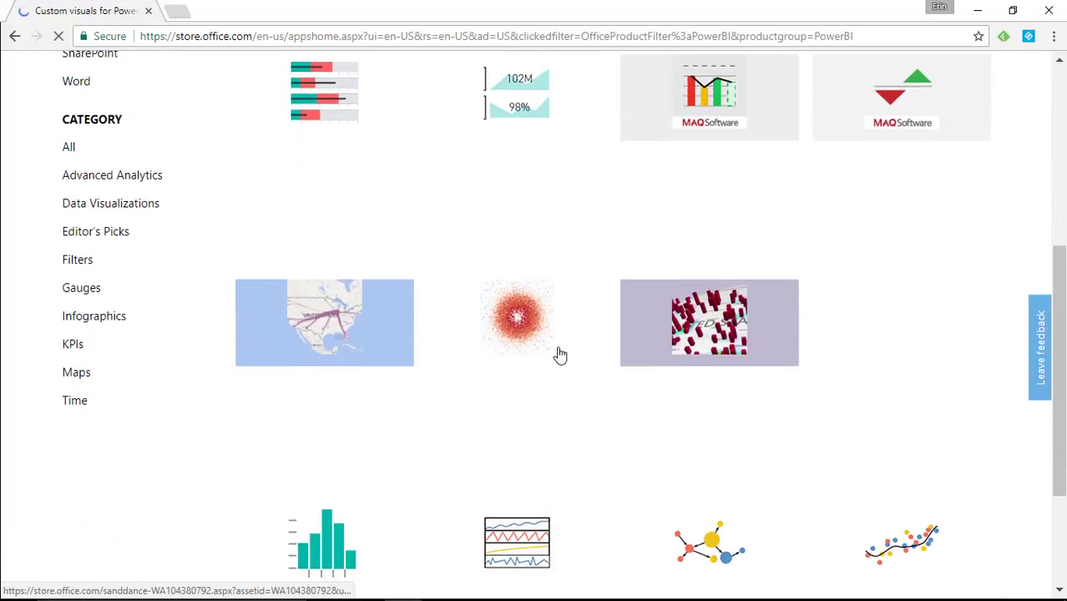
click(952, 563)
scroll(483, 374, down, 5)
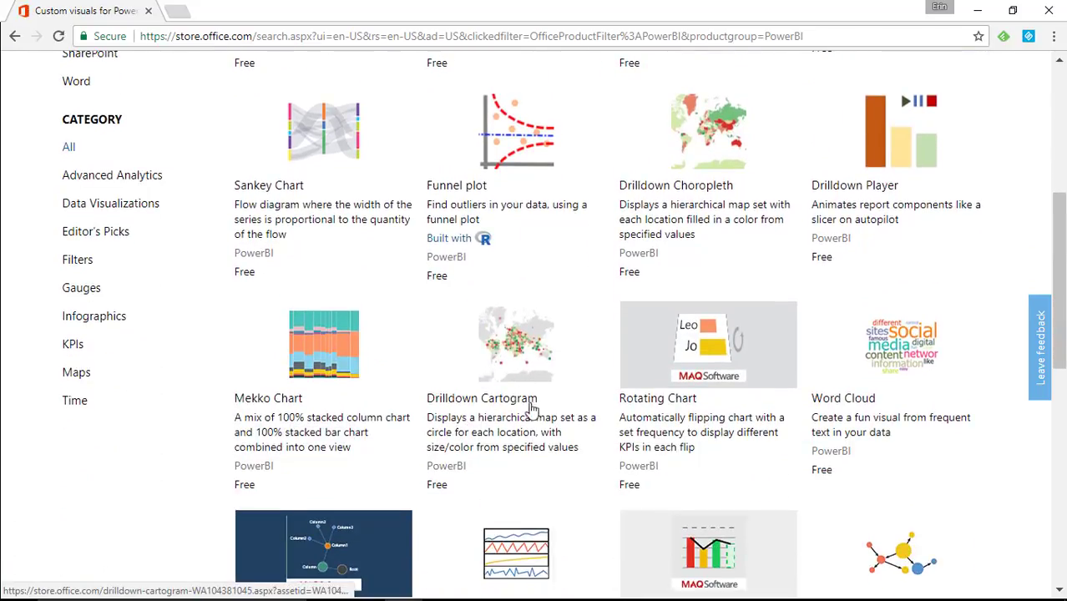
scroll(292, 244, up, 3)
click(137, 105)
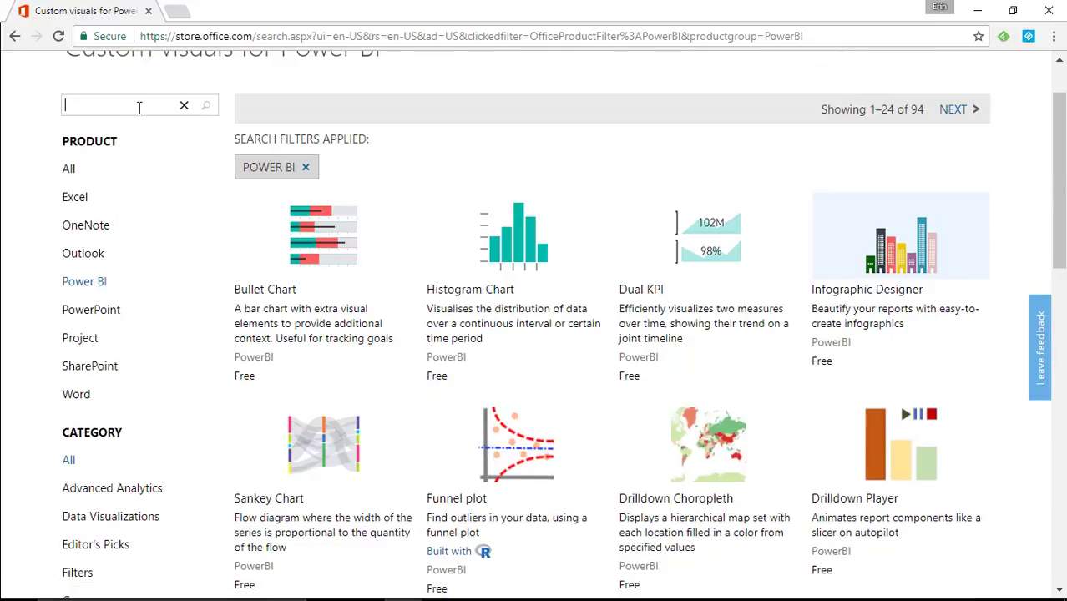
scroll(394, 309, down, 2)
scroll(394, 309, down, 2)
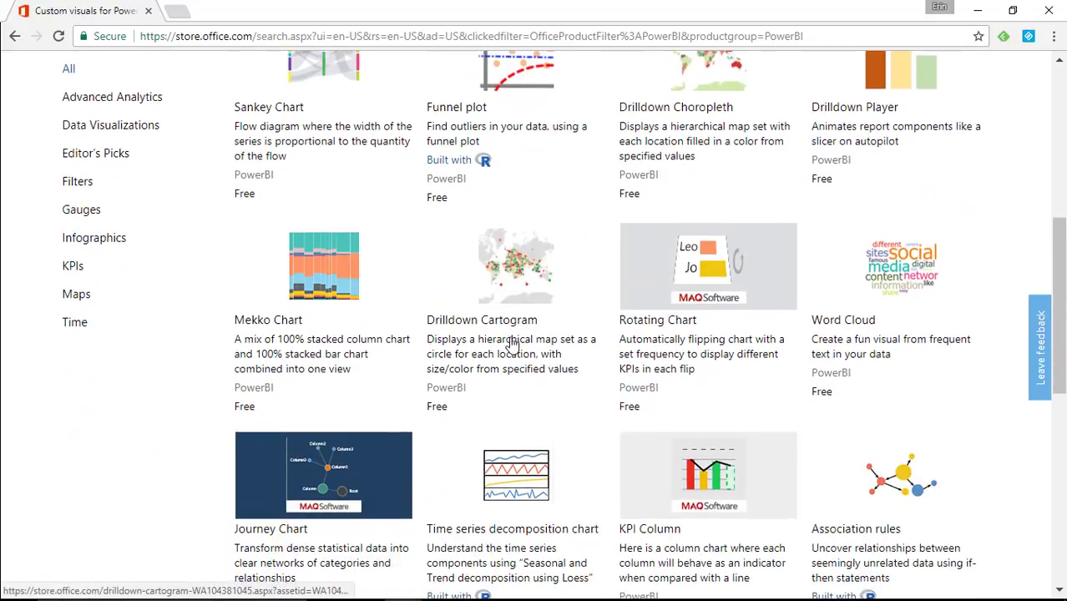
click(492, 331)
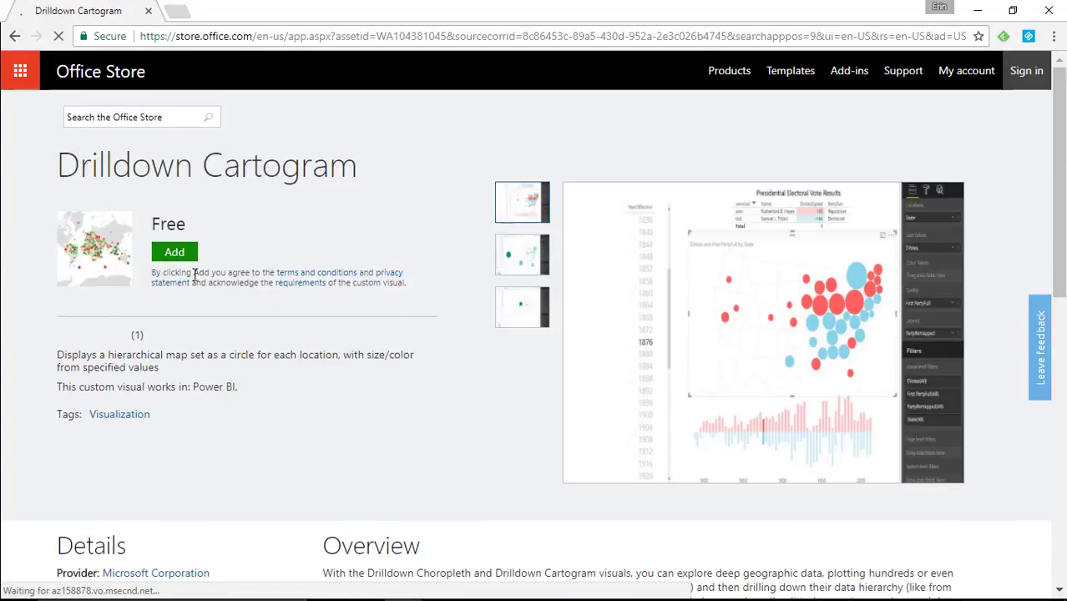
click(174, 251)
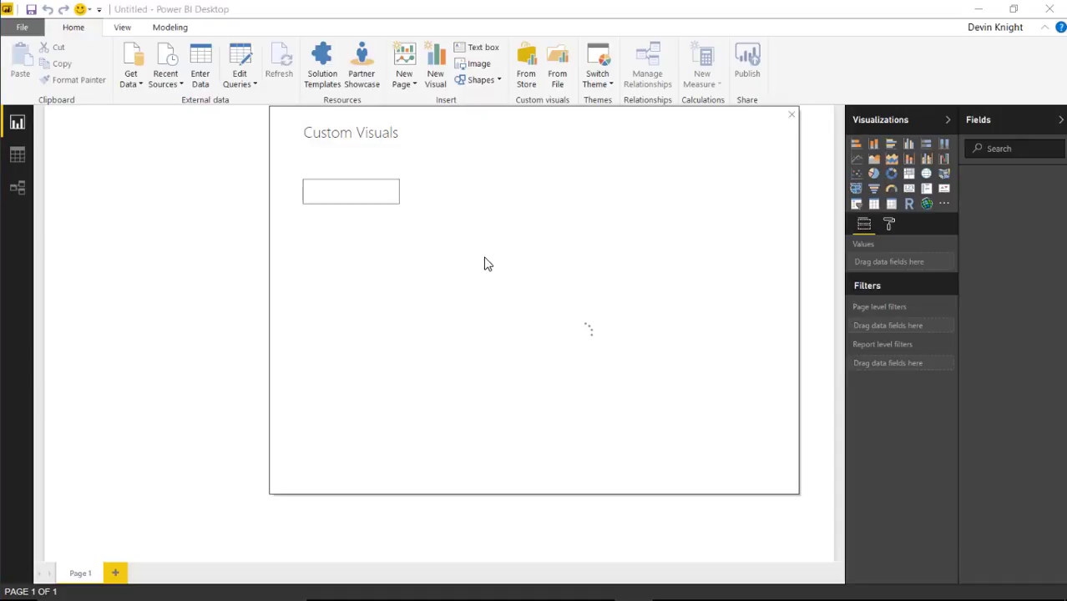
- Search the custom visuals store for 'cartogram' and import Drilldown Cartogram, confirming the success message
click(331, 193)
text(d)
key(Return)
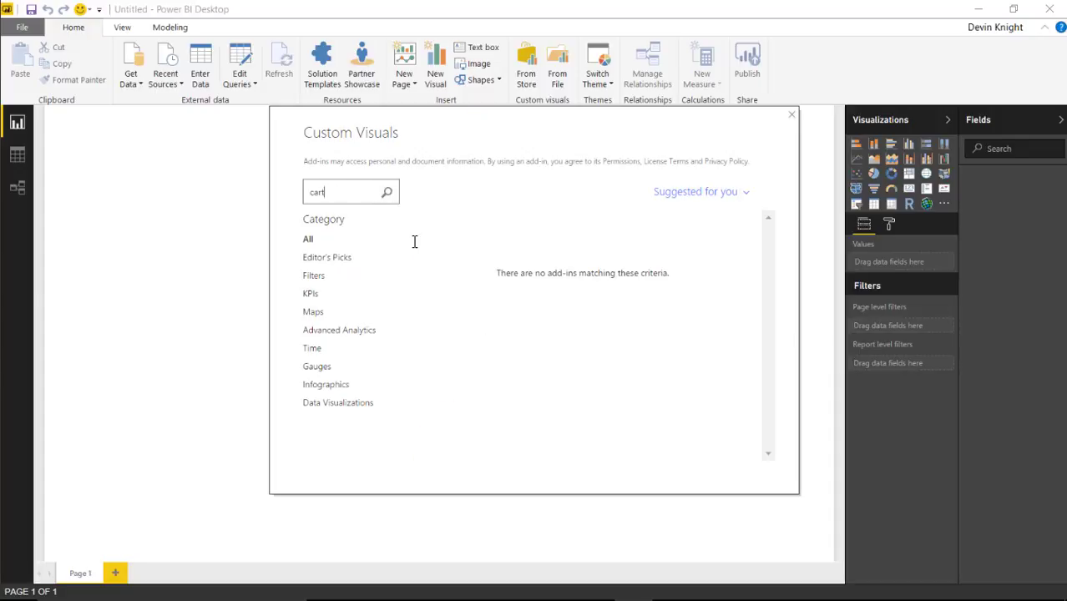
text(ogram)
key(Return)
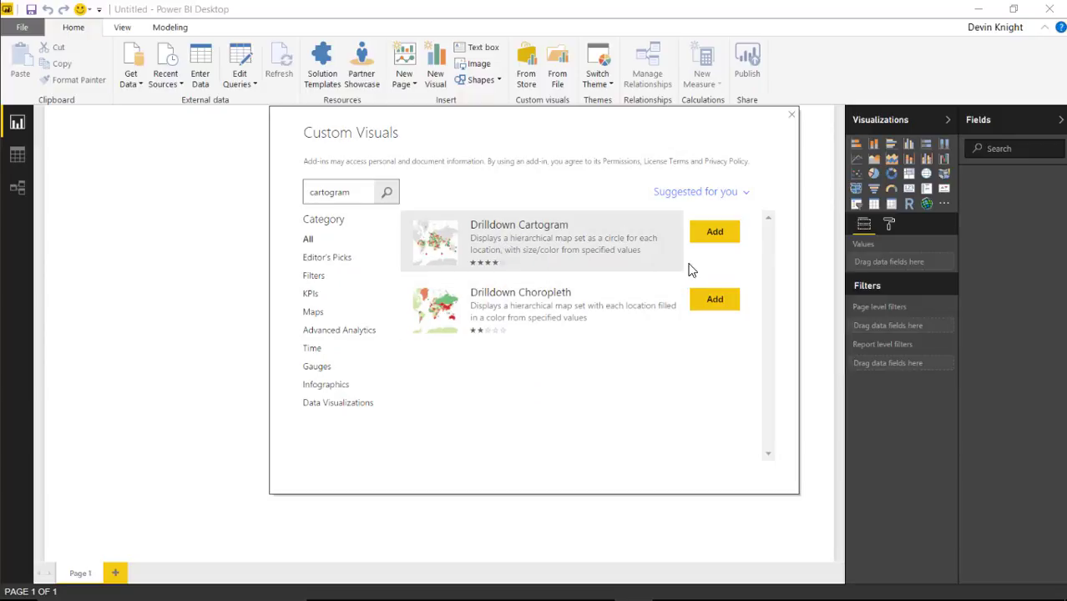
click(714, 234)
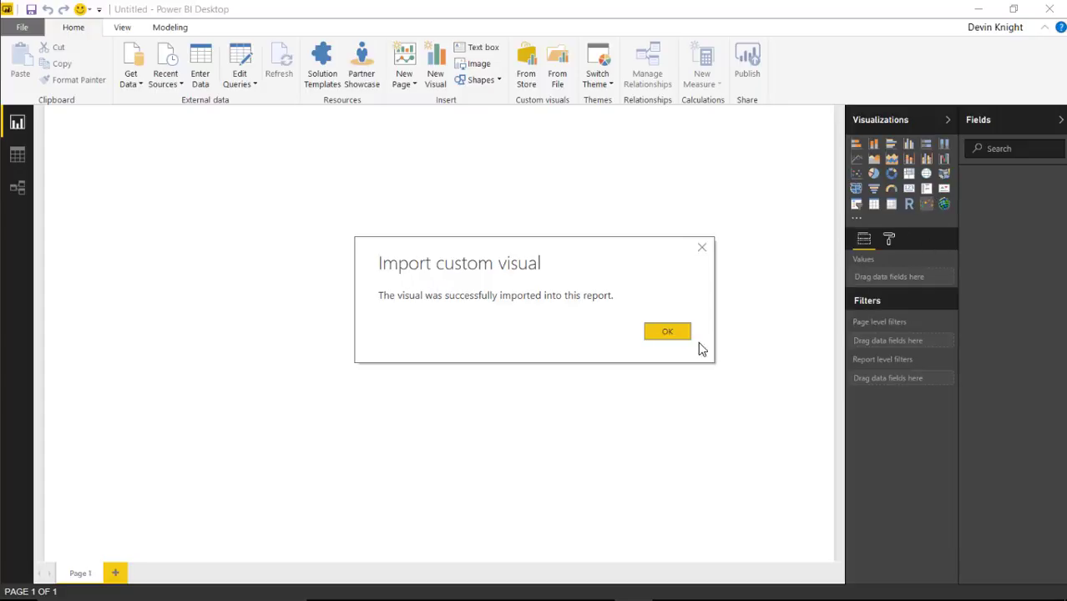
click(663, 330)
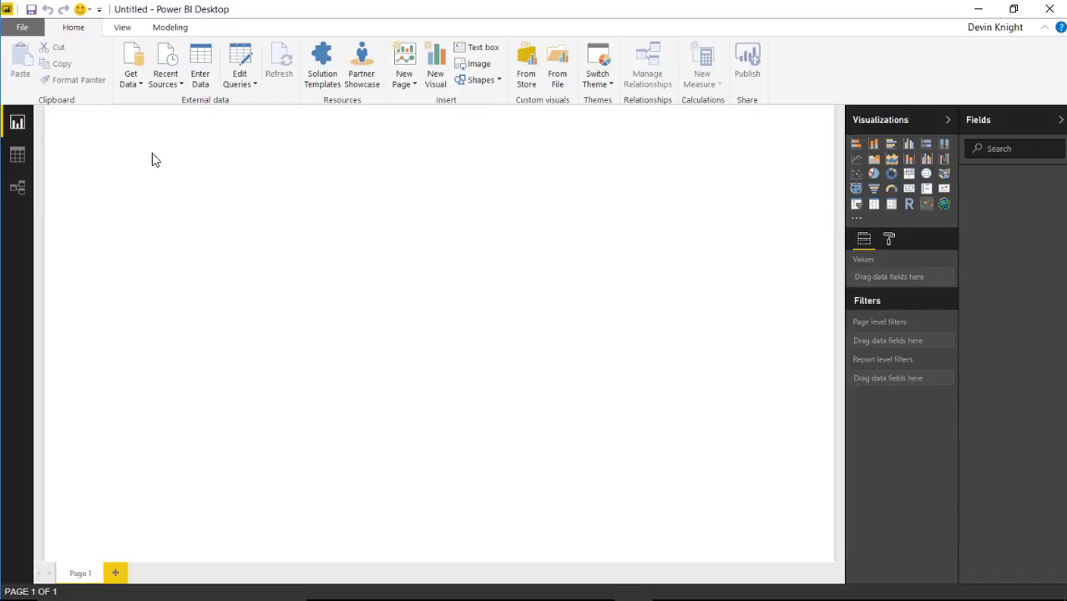
- Load the Veterans by County table from Military Veterans.xlsx via Get Data > Excel
click(131, 79)
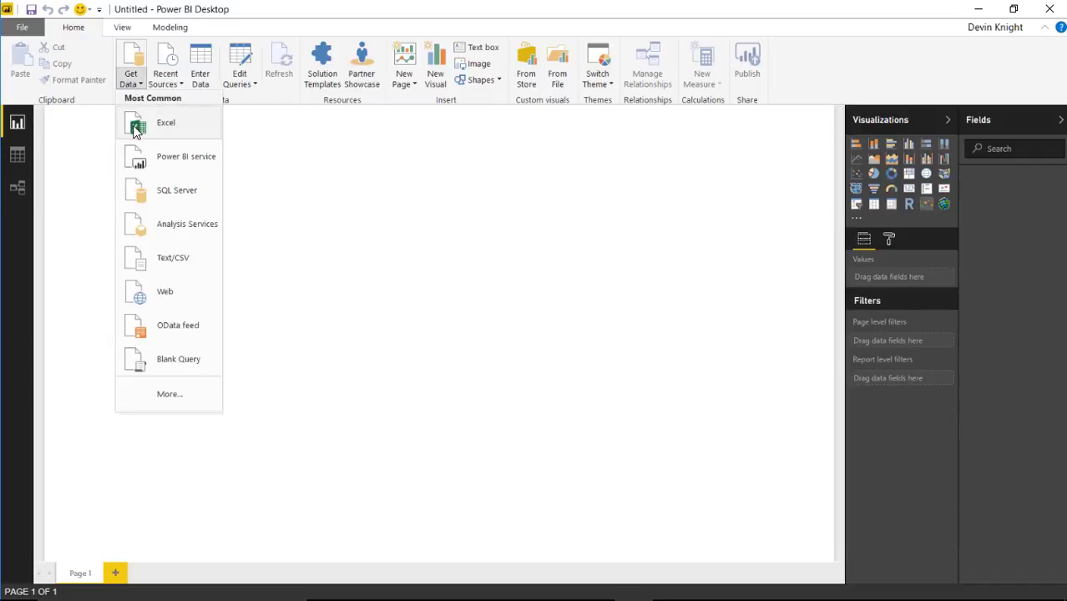
click(208, 164)
click(192, 110)
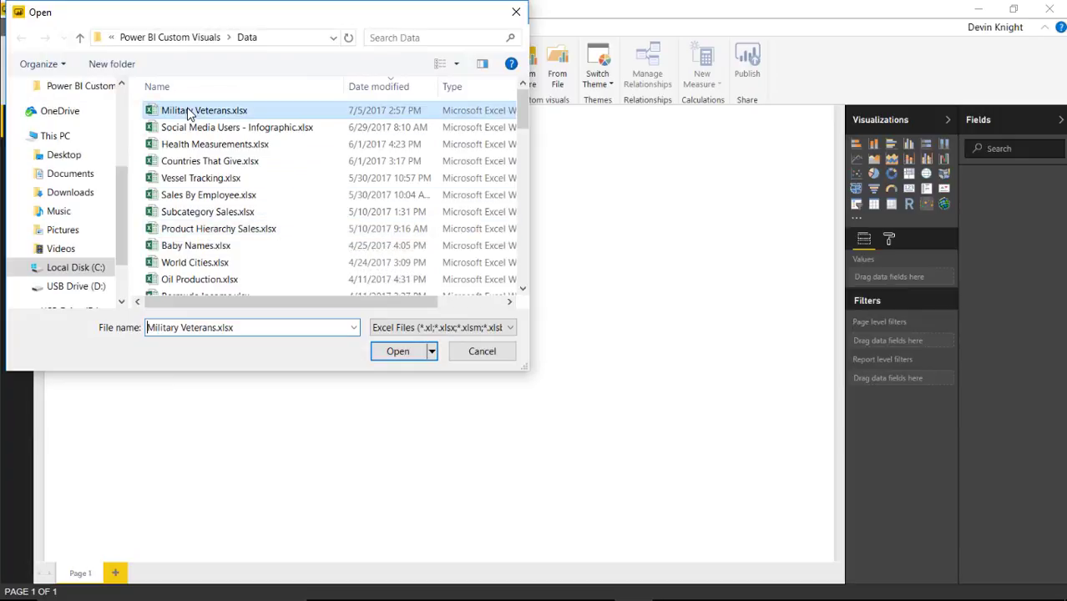
click(398, 351)
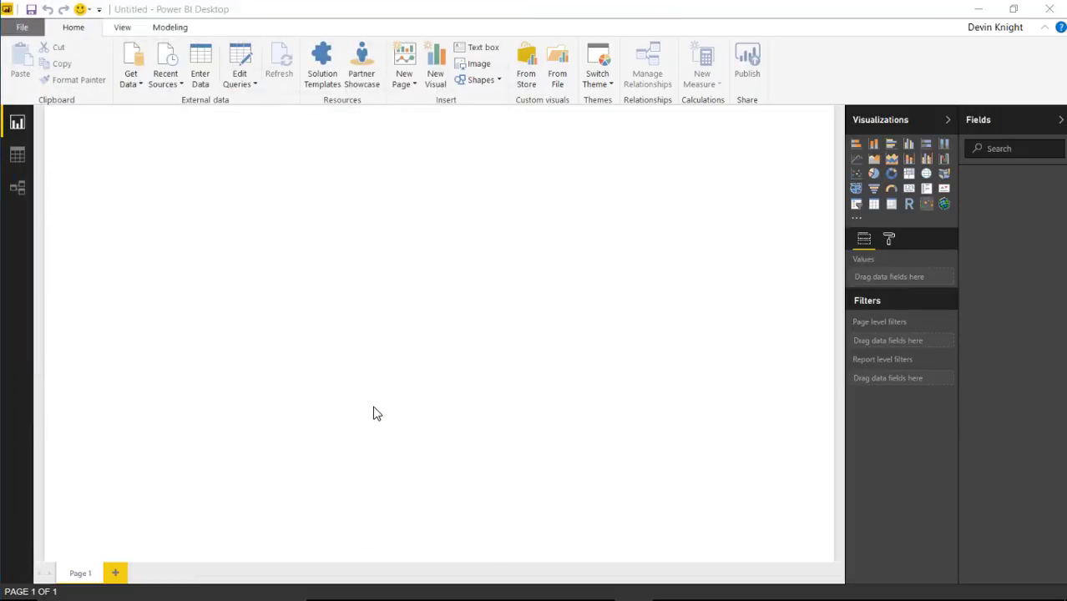
click(237, 157)
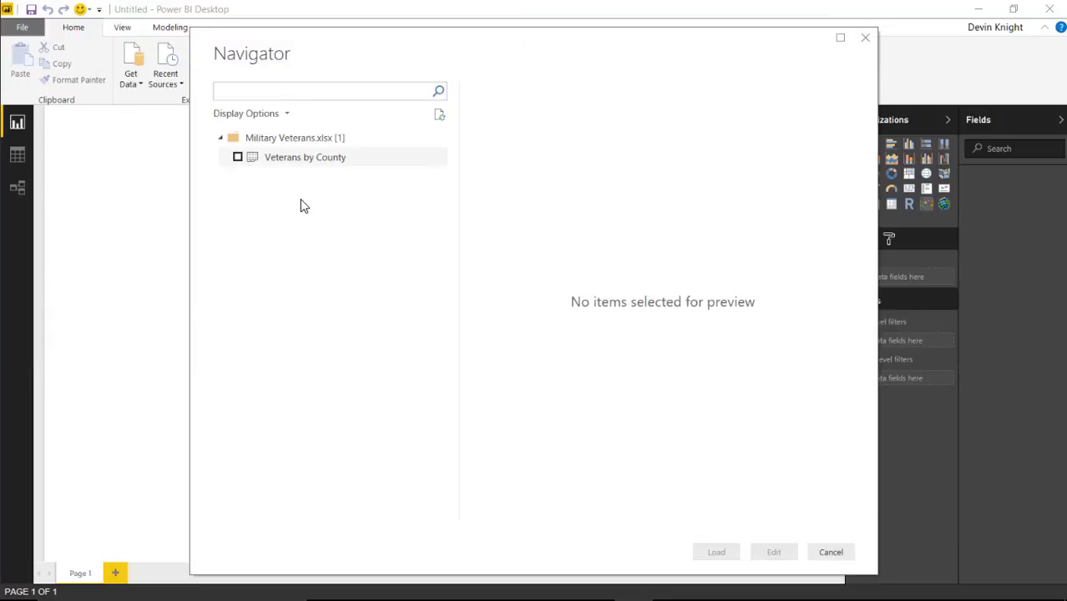
key(Return)
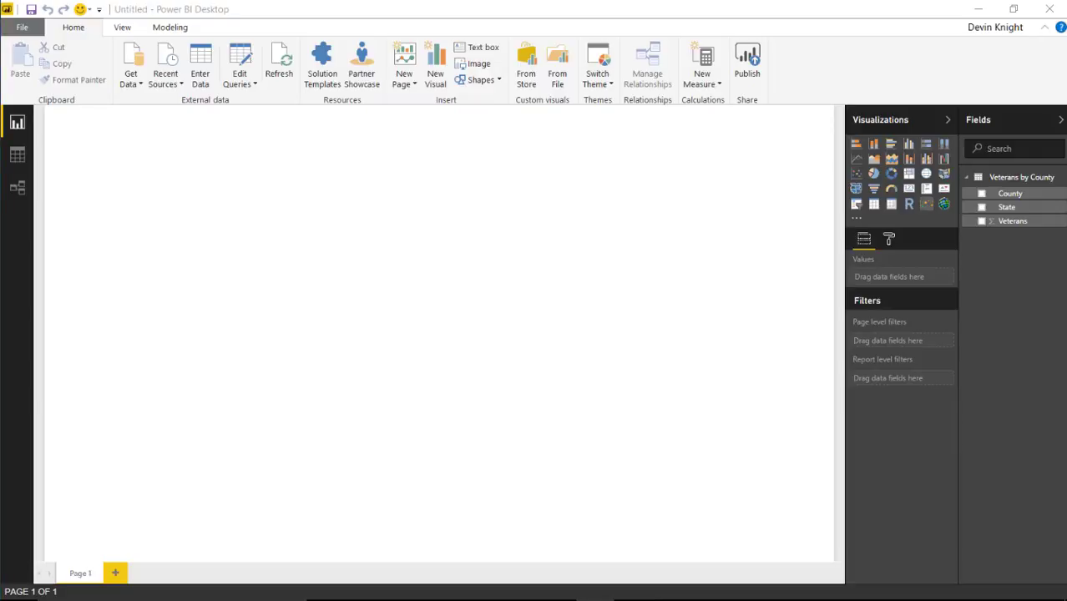
key(alt+Tab)
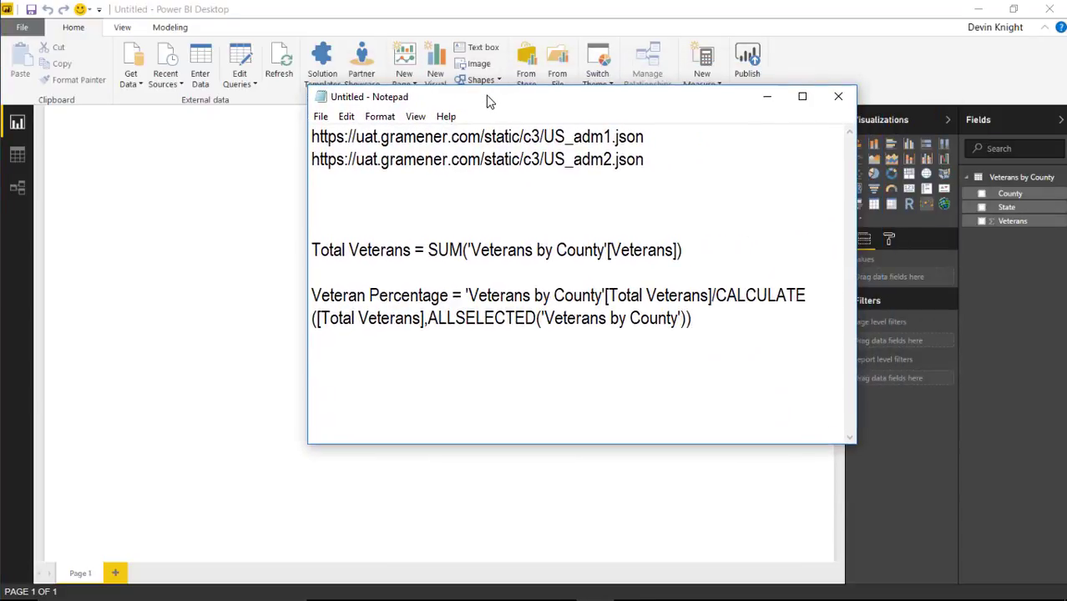
- Create a Total Veterans measure in Veterans by County using the SUM formula copied from Notepad
drag(666, 164, 297, 127)
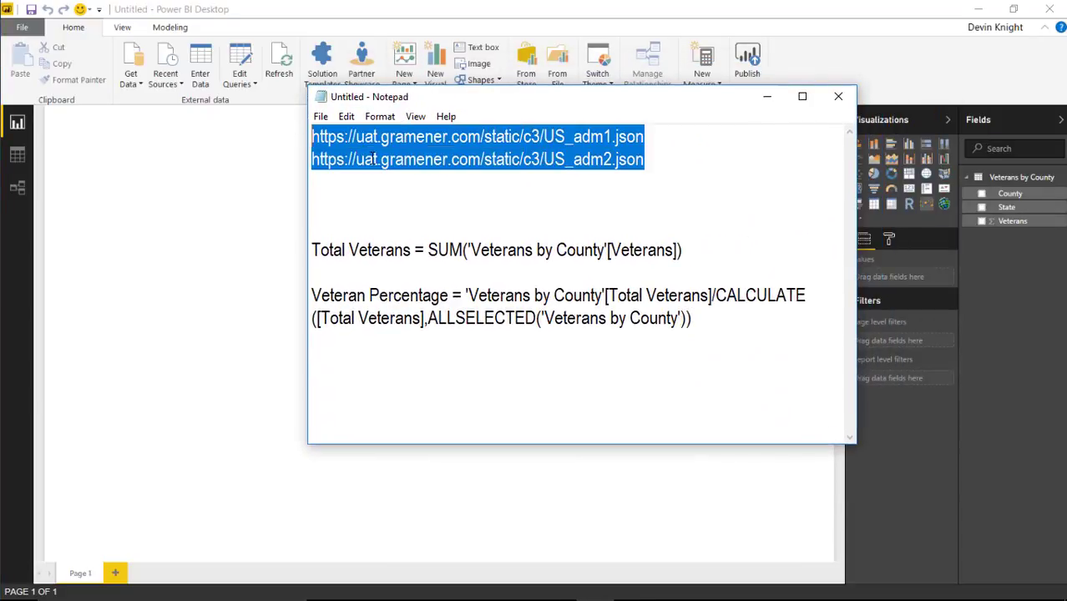
click(589, 236)
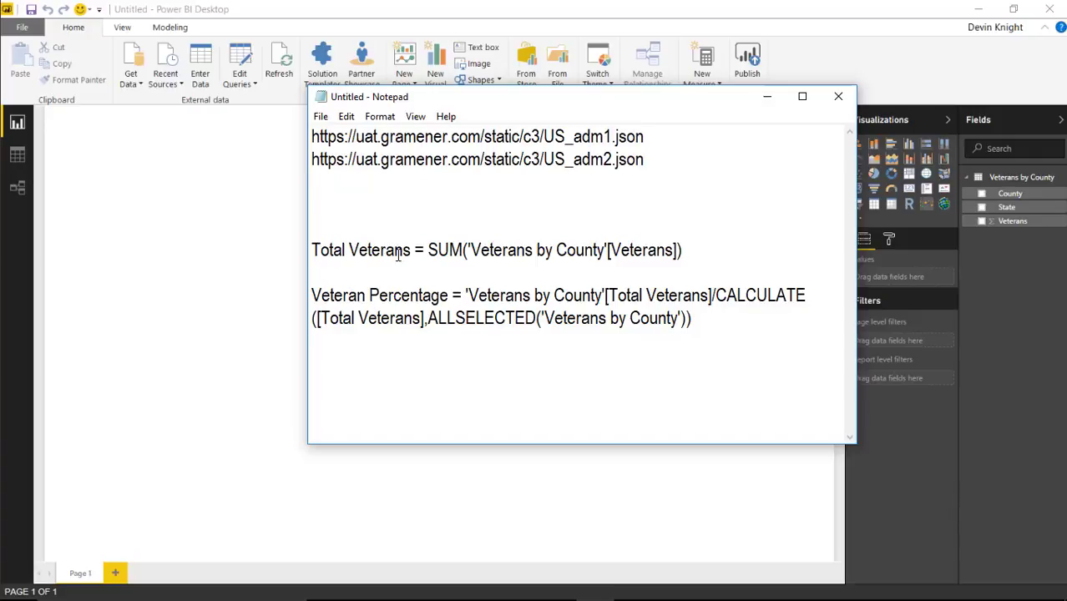
drag(694, 249, 316, 253)
key(ctrl+c)
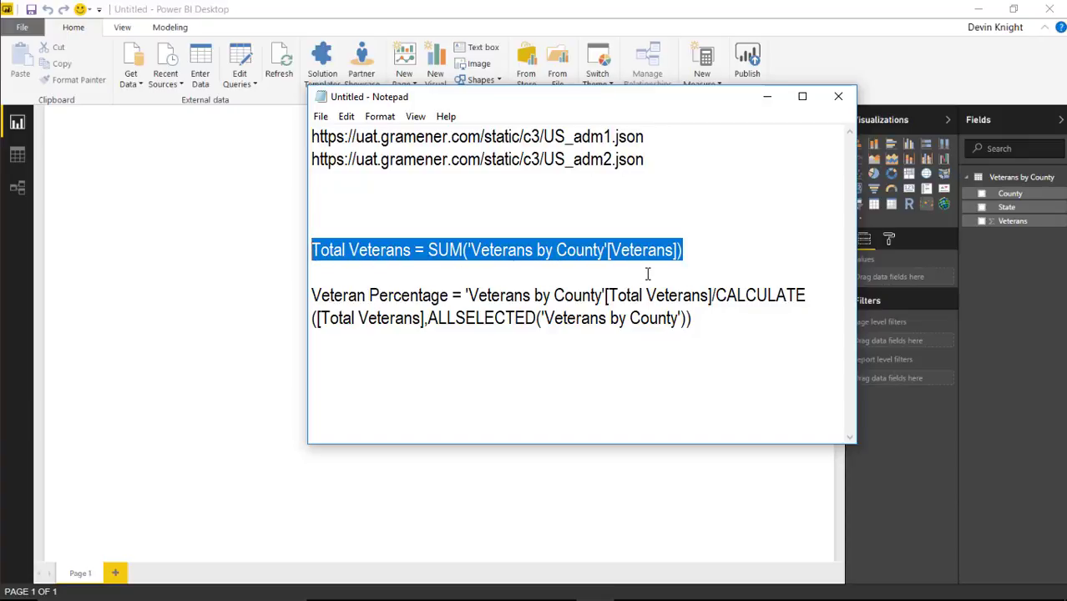
click(561, 13)
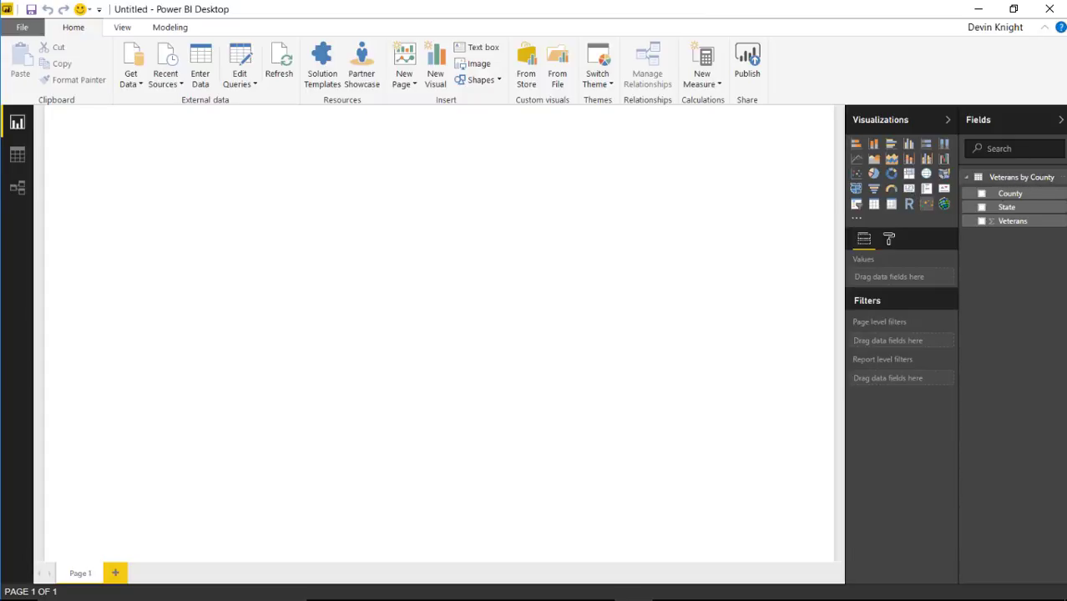
right_click(1004, 180)
click(946, 184)
key(ctrl+v)
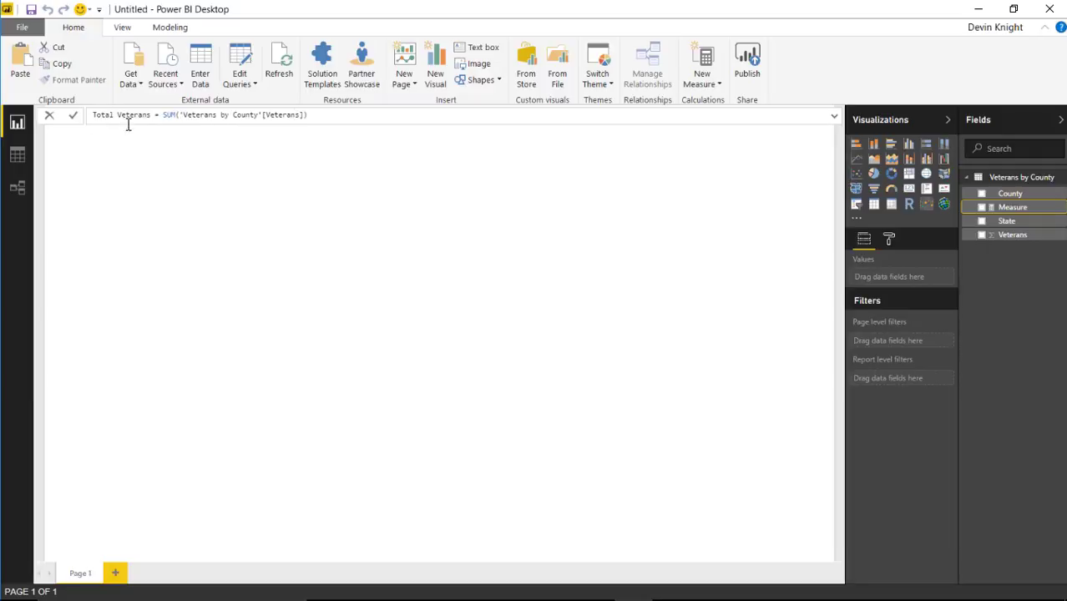
key(Return)
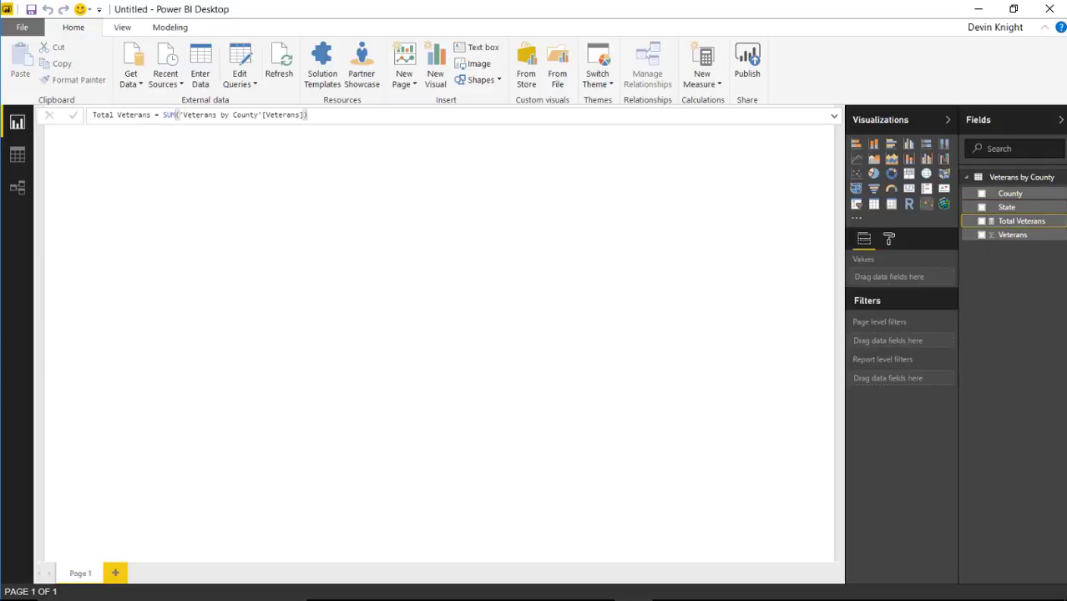
key(alt+Tab)
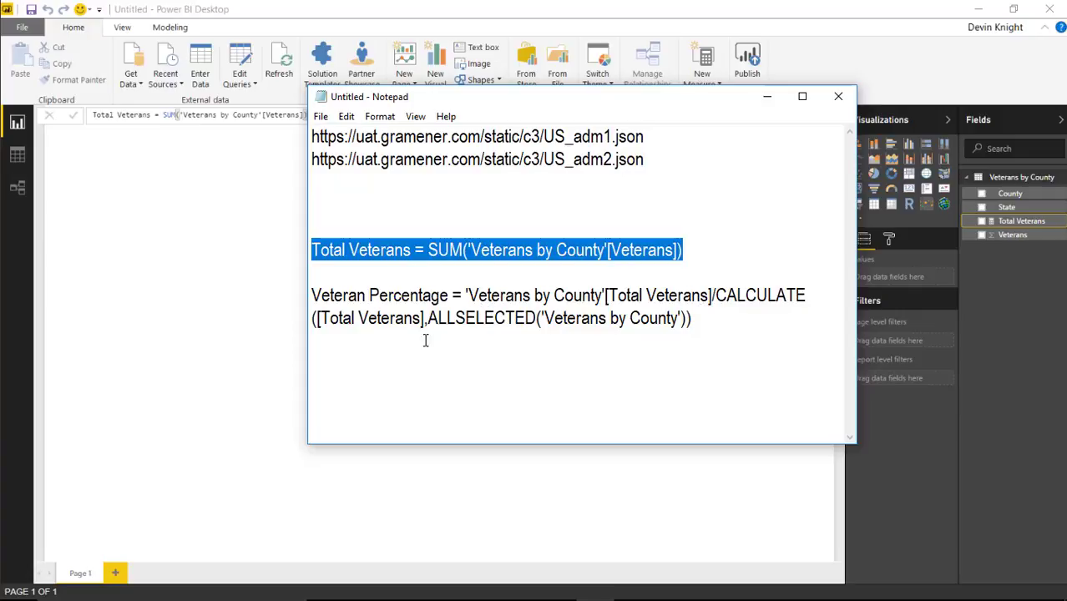
drag(699, 325, 310, 295)
key(ctrl+c)
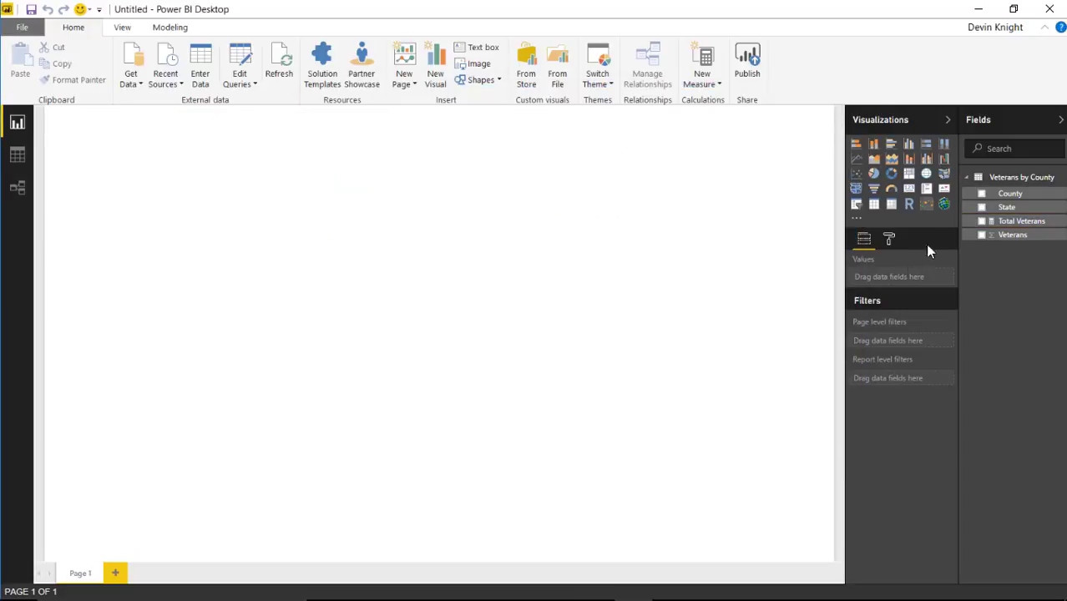
- Add a Veteran Percentage measure to Veterans by County by pasting its formula
right_click(1005, 186)
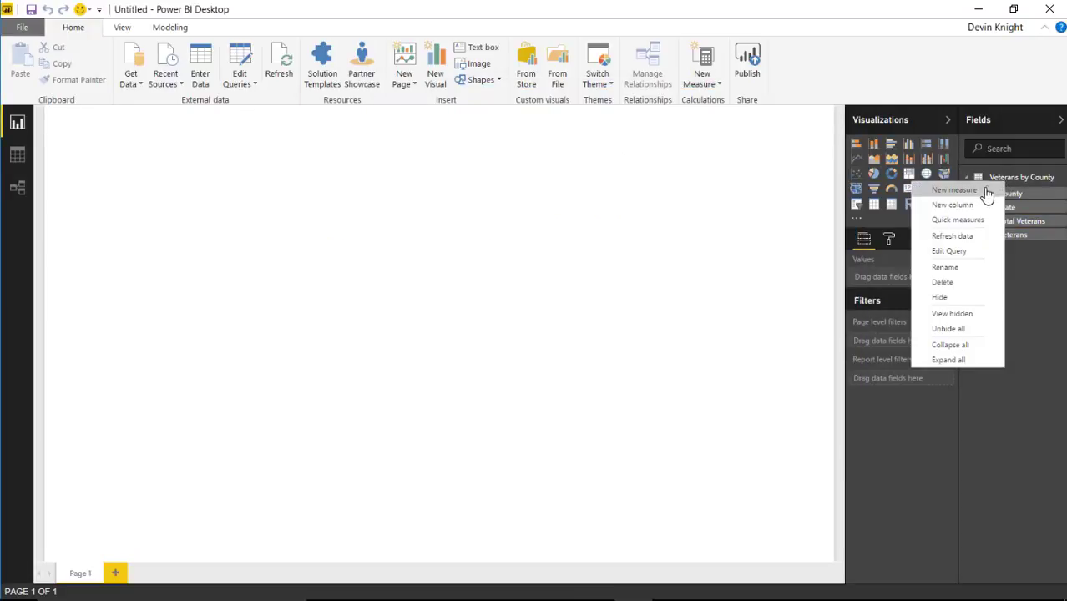
click(988, 191)
key(ctrl+v)
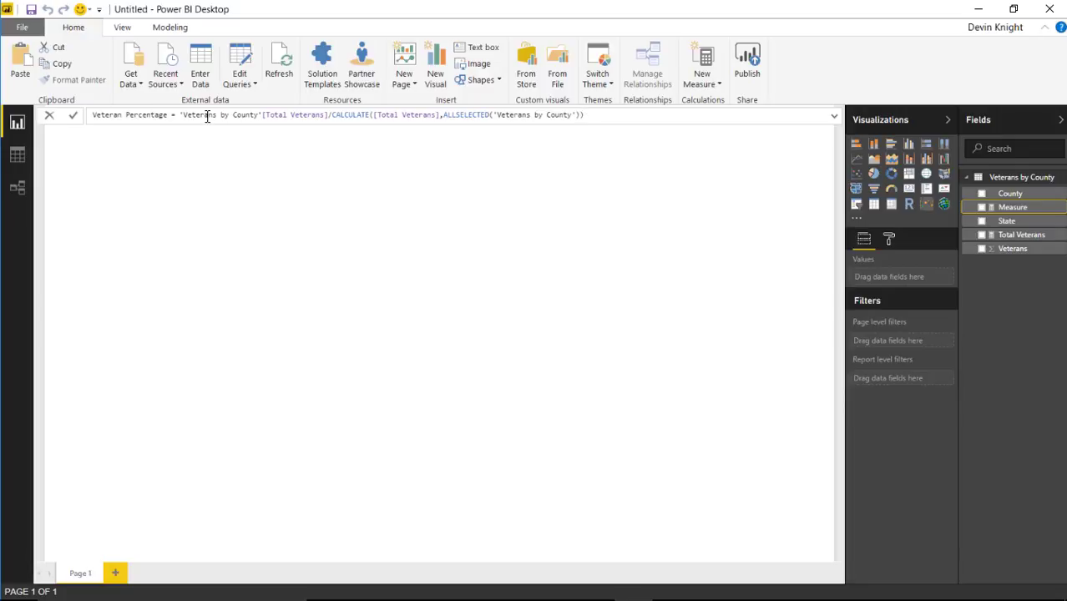
key(Return)
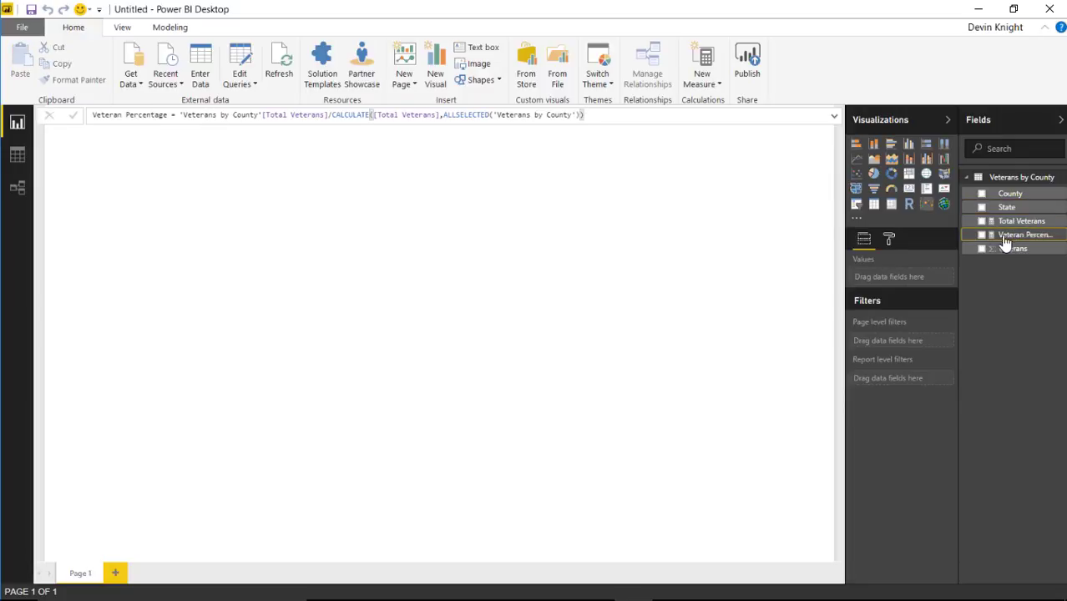
- Format Veteran Percentage as Percentage with 2 decimals from the Modeling tab
click(125, 28)
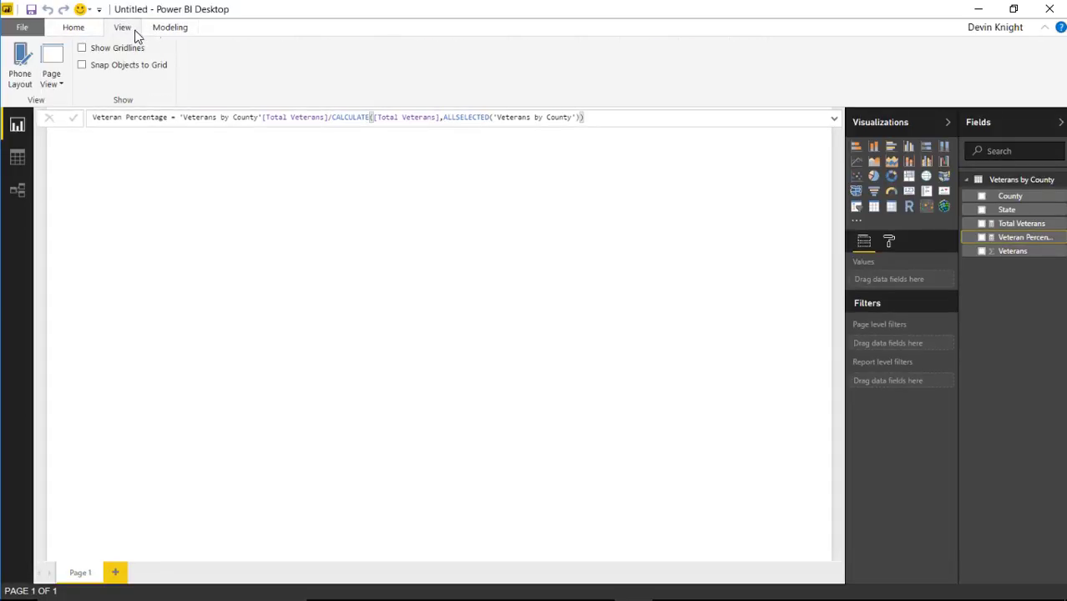
click(73, 28)
click(165, 32)
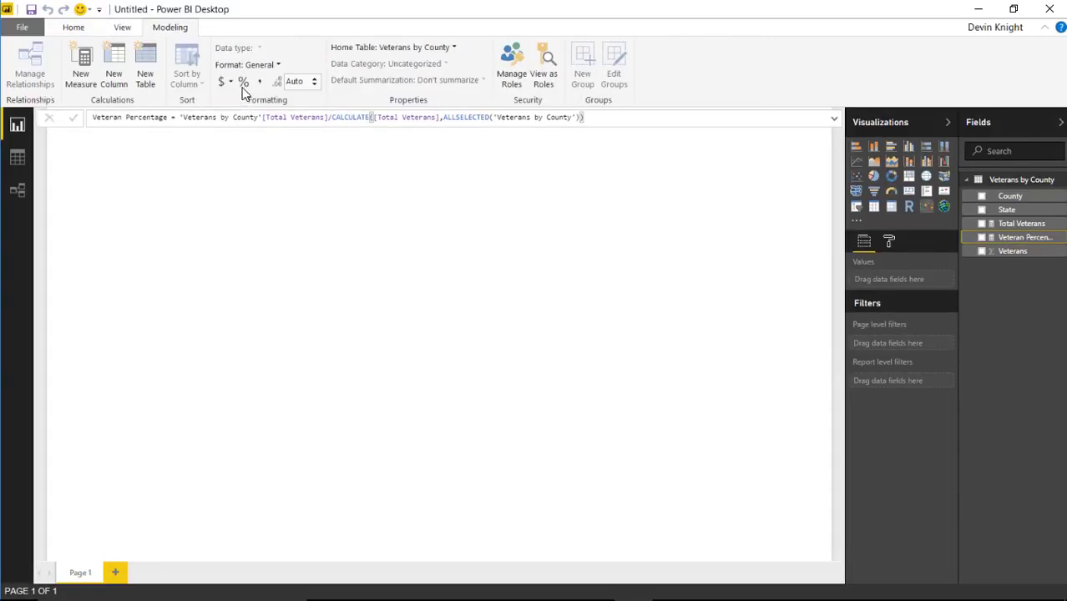
click(244, 82)
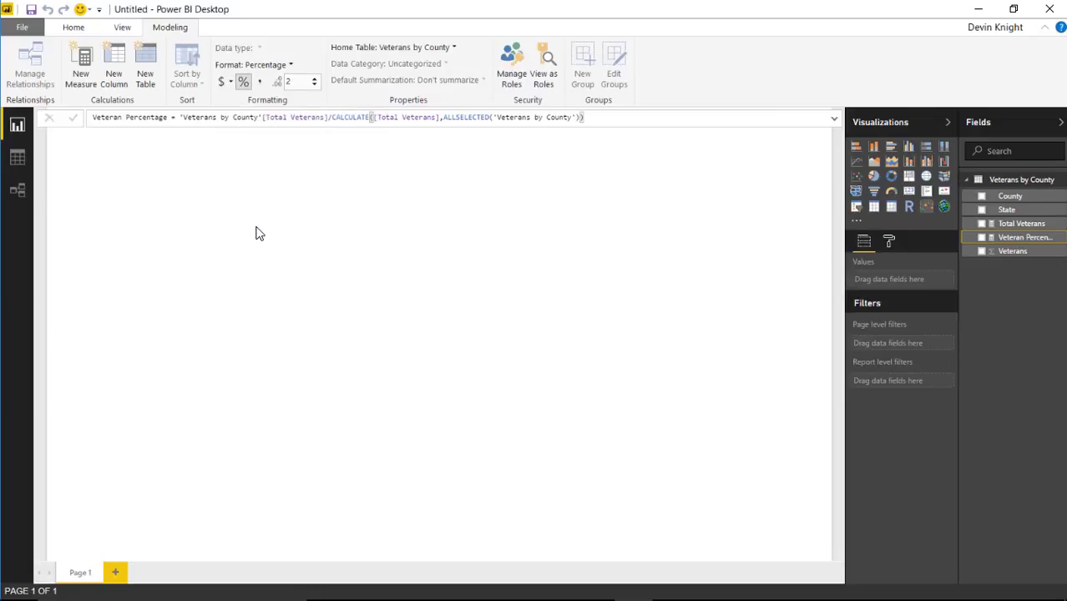
click(378, 201)
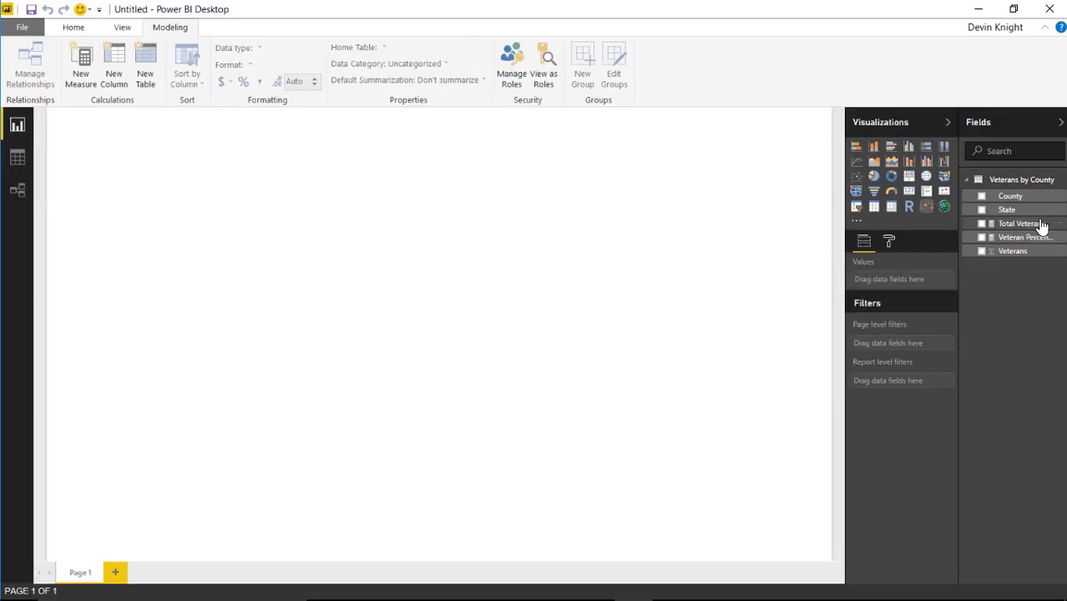
- Add a Drilldown Cartogram visual and stretch it to fill the report canvas
click(927, 208)
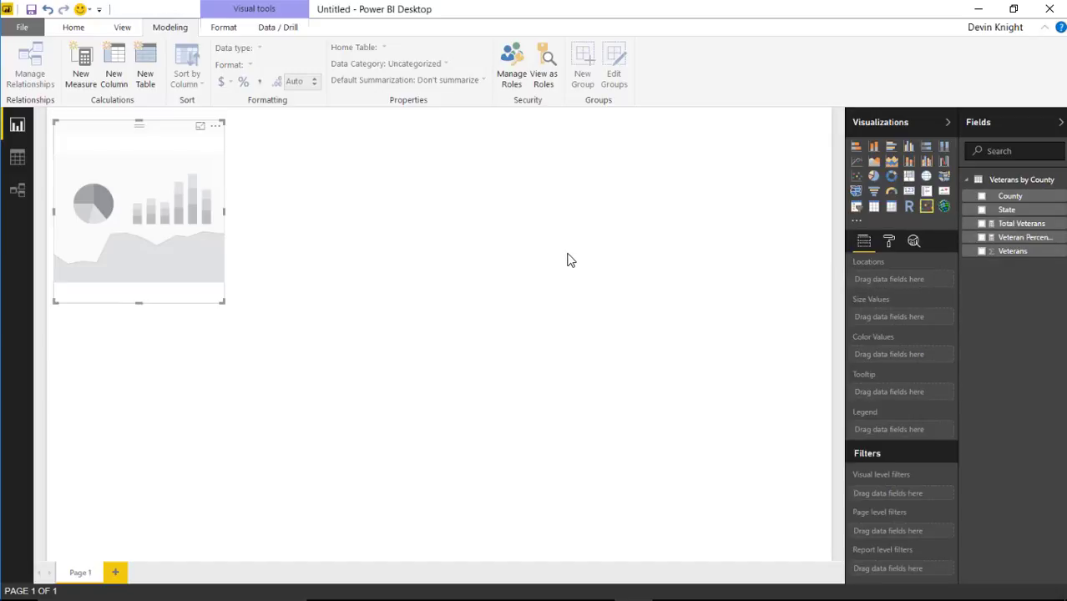
drag(223, 305, 850, 571)
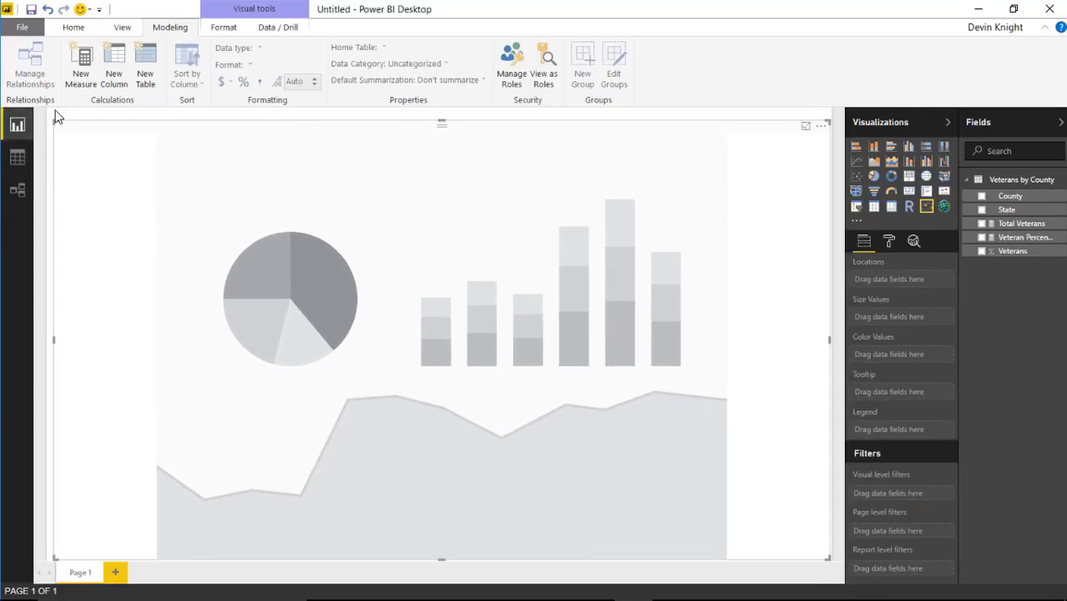
drag(53, 121, 48, 108)
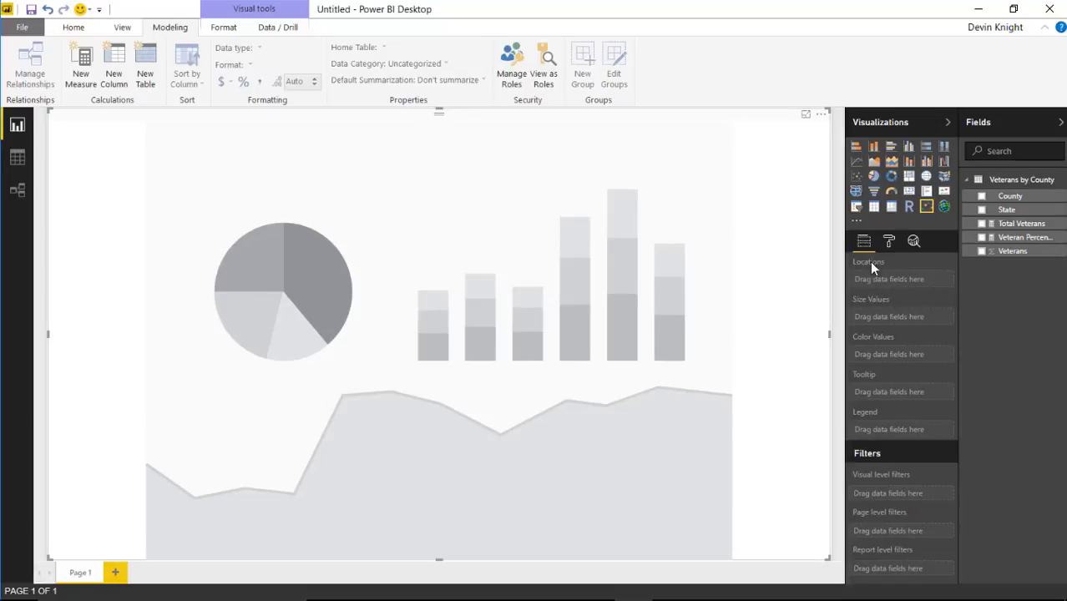
- Put State and County in Locations, Total Veterans in Size and Veteran Percentage in Color
drag(1006, 209, 938, 282)
drag(1026, 198, 914, 293)
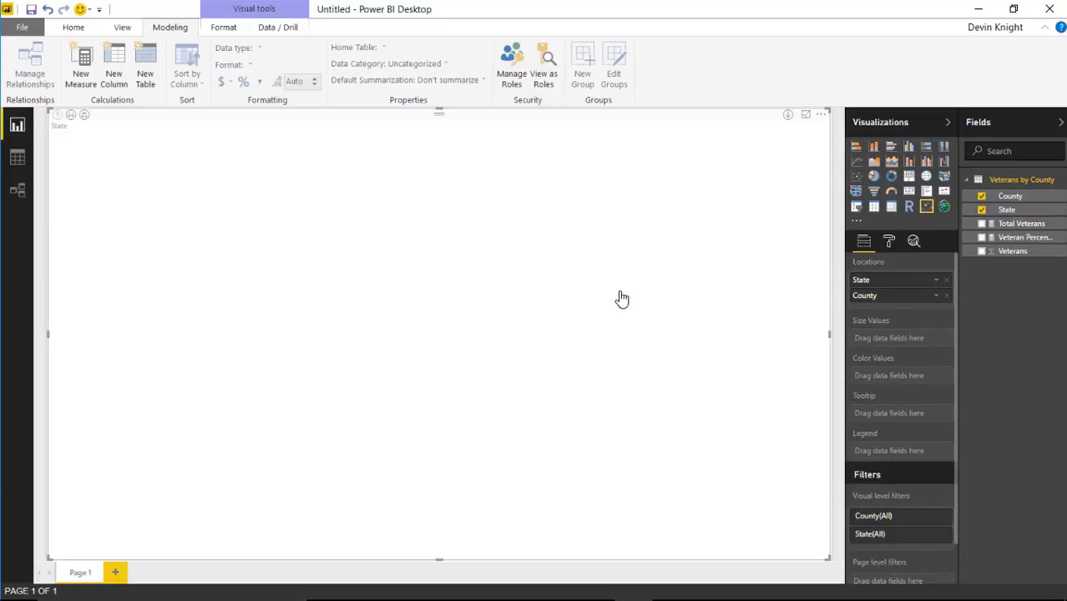
click(890, 242)
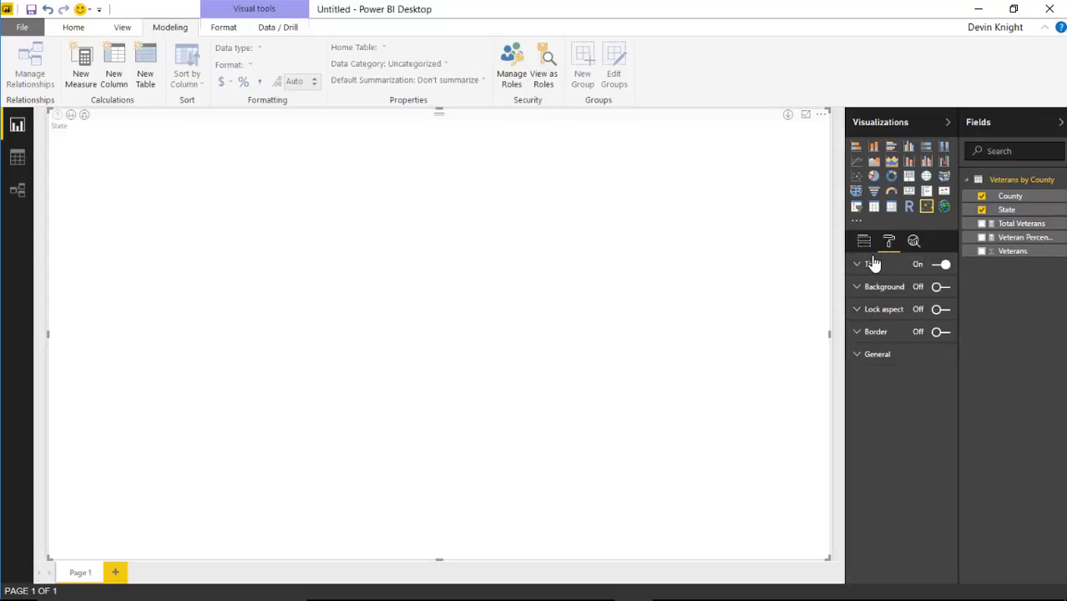
click(864, 242)
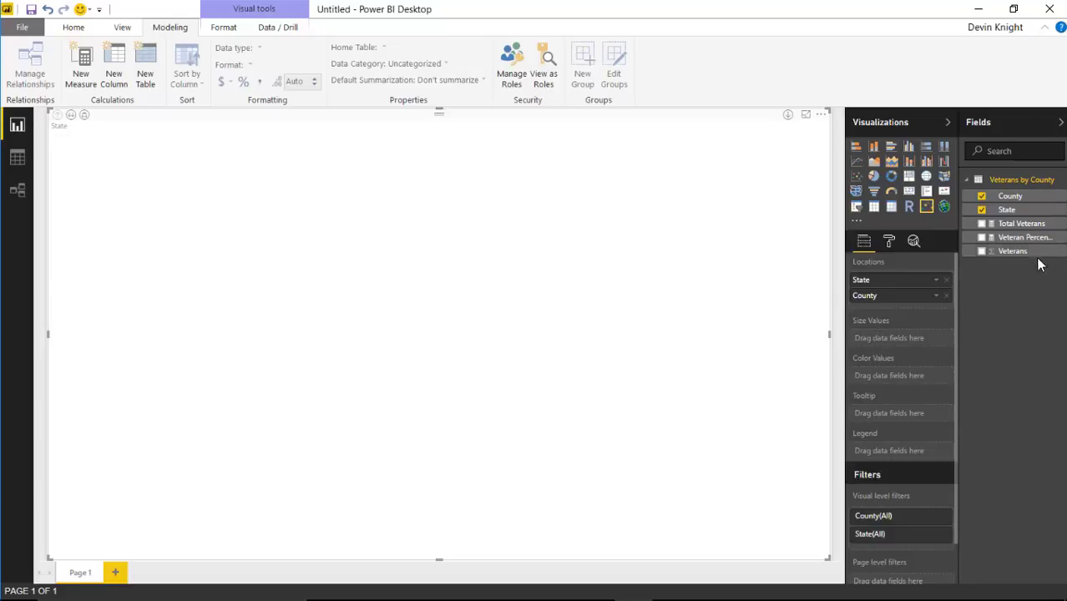
drag(1003, 232, 926, 338)
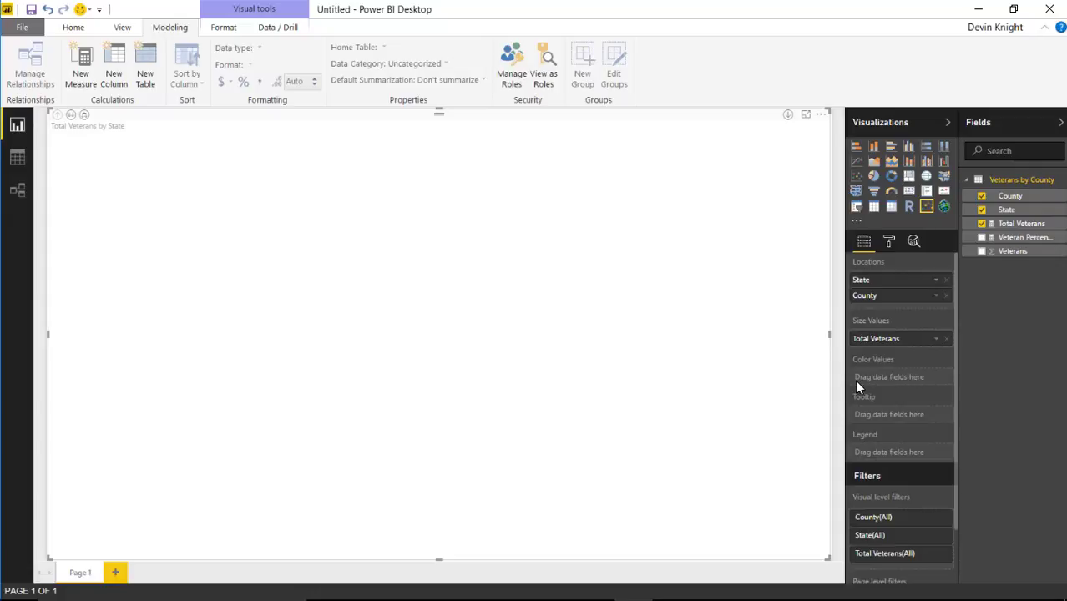
drag(1023, 238, 916, 376)
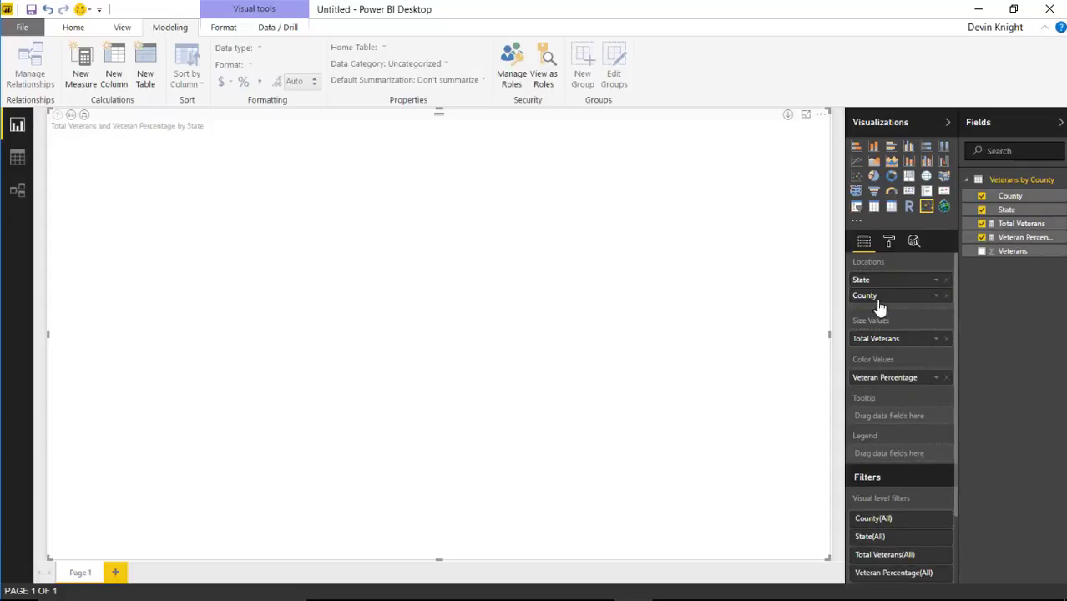
click(888, 240)
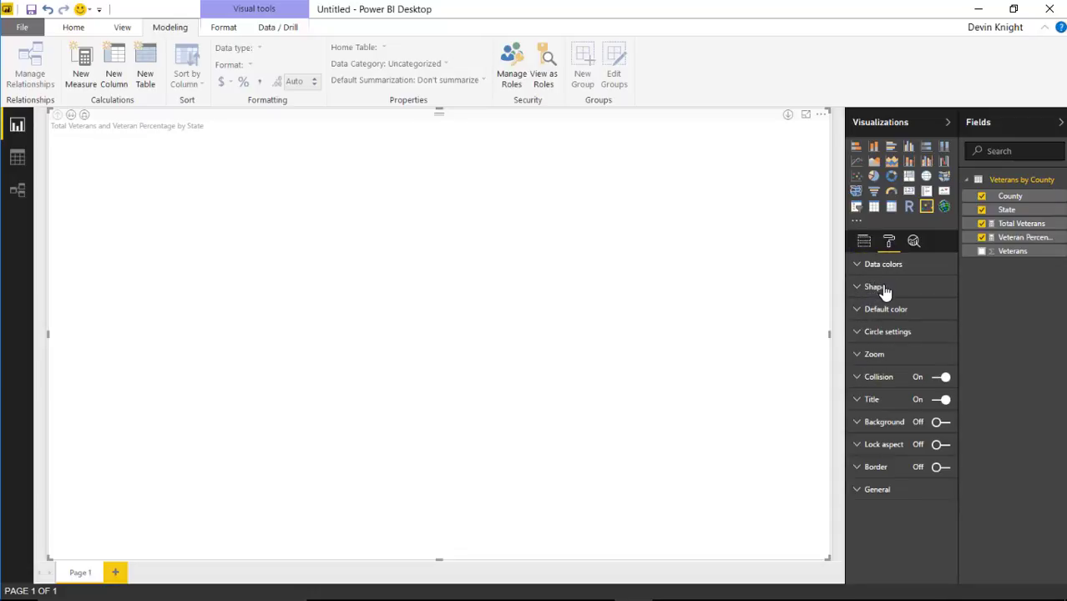
- Set the cartogram's Shape projection to albersUSA
click(857, 288)
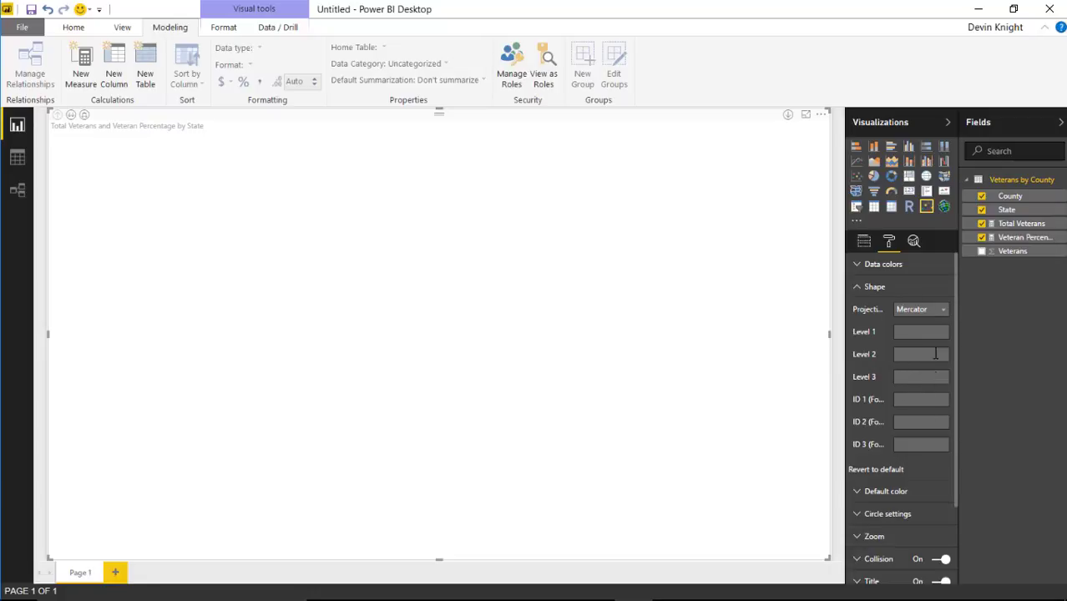
click(931, 311)
click(916, 338)
click(864, 240)
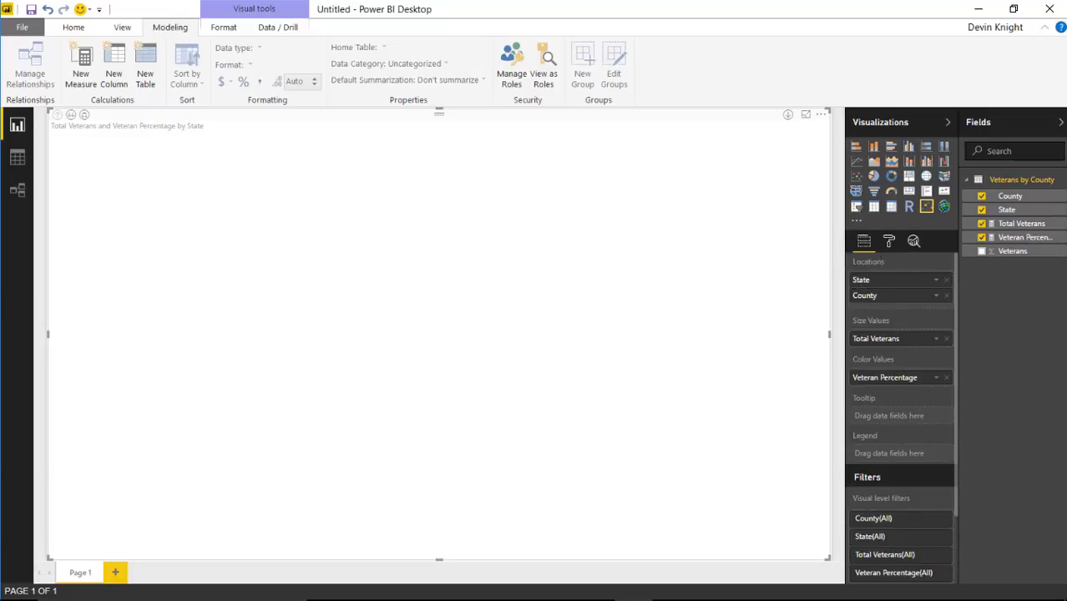
click(888, 241)
click(876, 289)
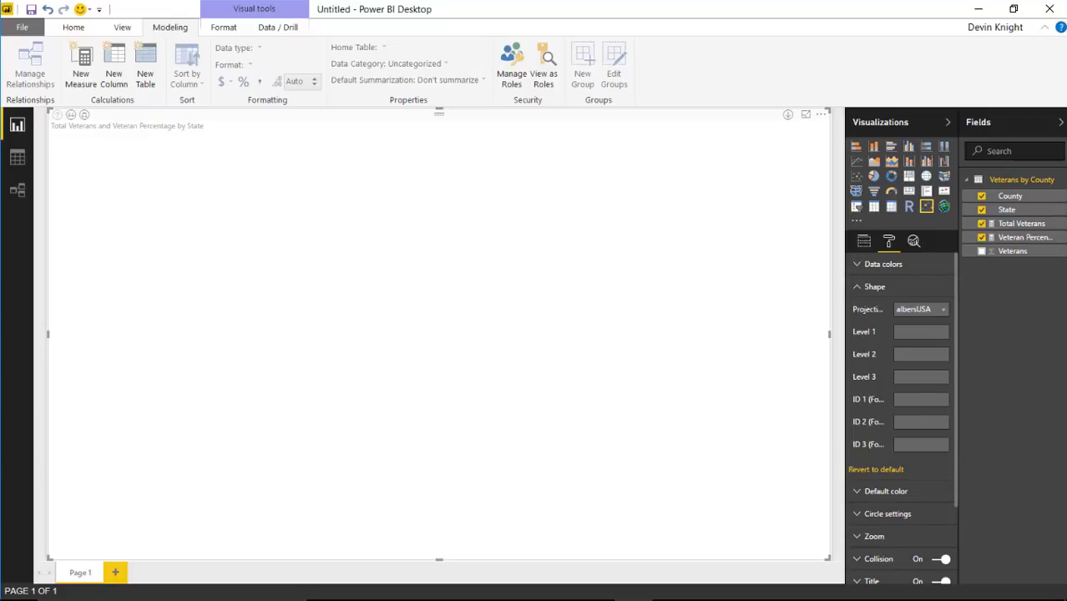
key(alt+Tab)
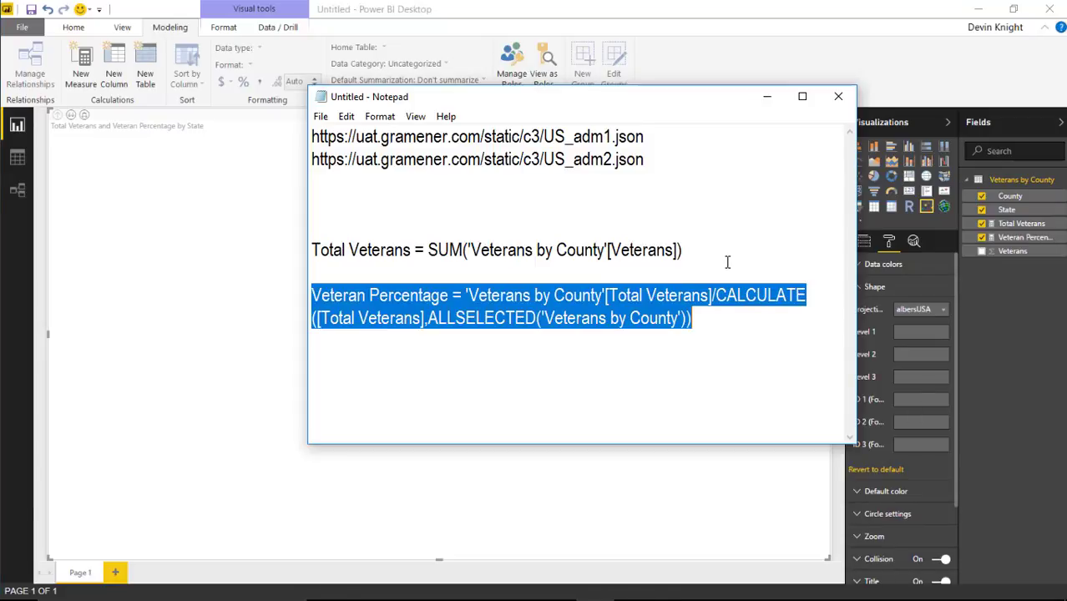
- Paste the US_adm1.json URL from Notepad into the cartogram's Shape Level 1
click(678, 208)
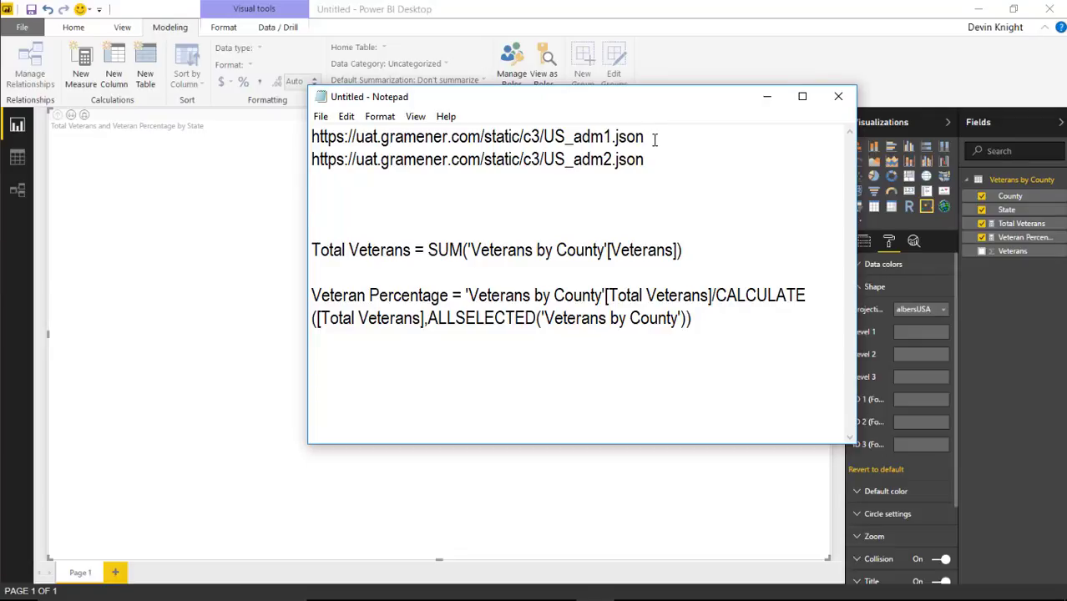
drag(659, 136, 302, 114)
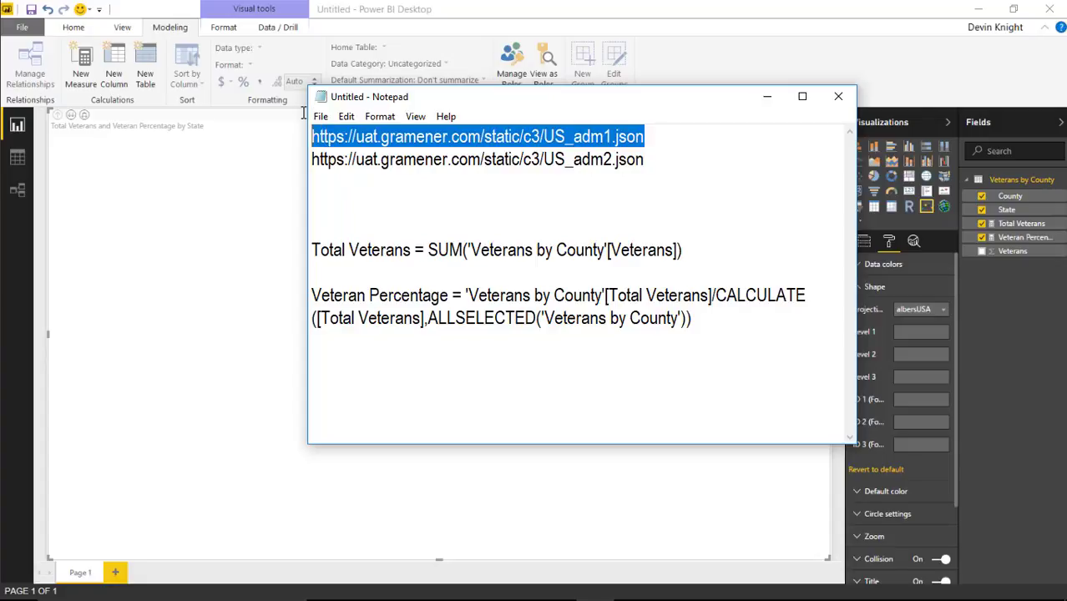
key(ctrl+c)
click(901, 334)
key(ctrl+v)
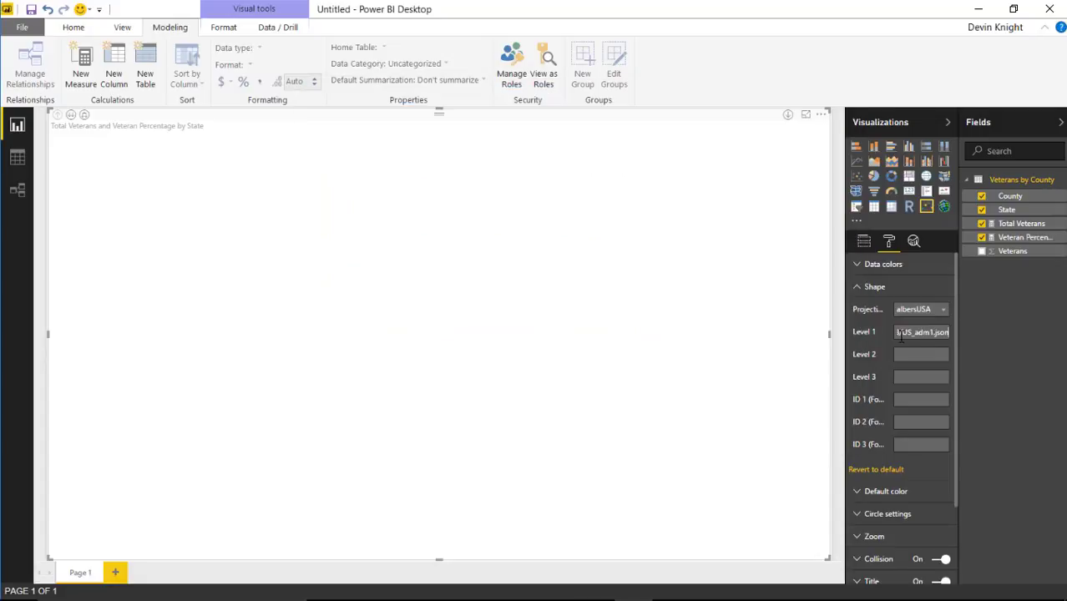
key(Return)
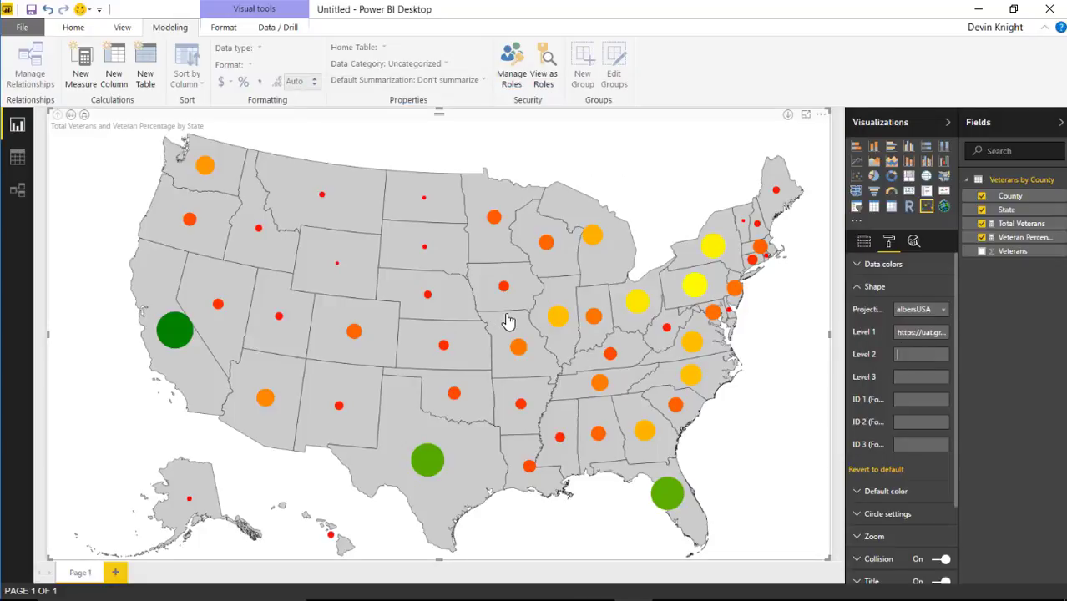
- Set the US_adm2.json county map URL as the cartogram's Level 2
key(alt+Tab)
drag(648, 160, 302, 167)
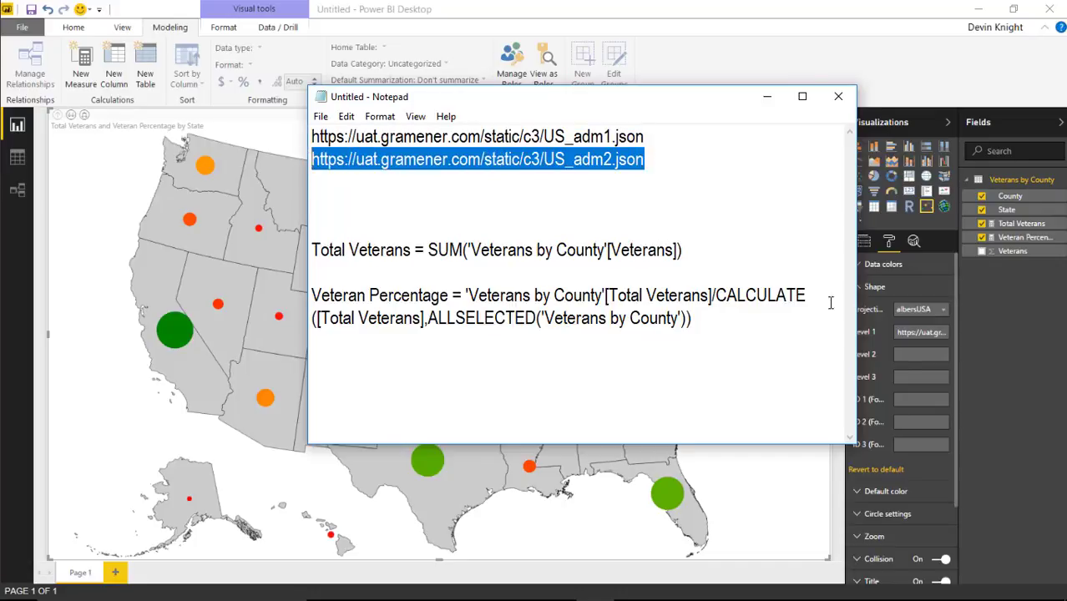
click(924, 352)
key(Return)
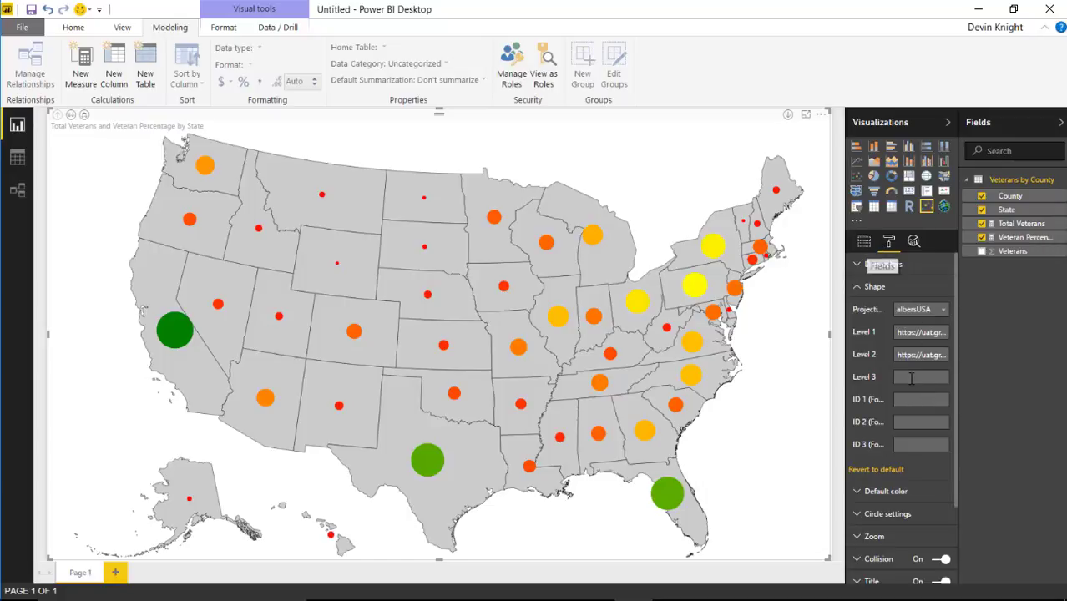
click(921, 310)
click(922, 322)
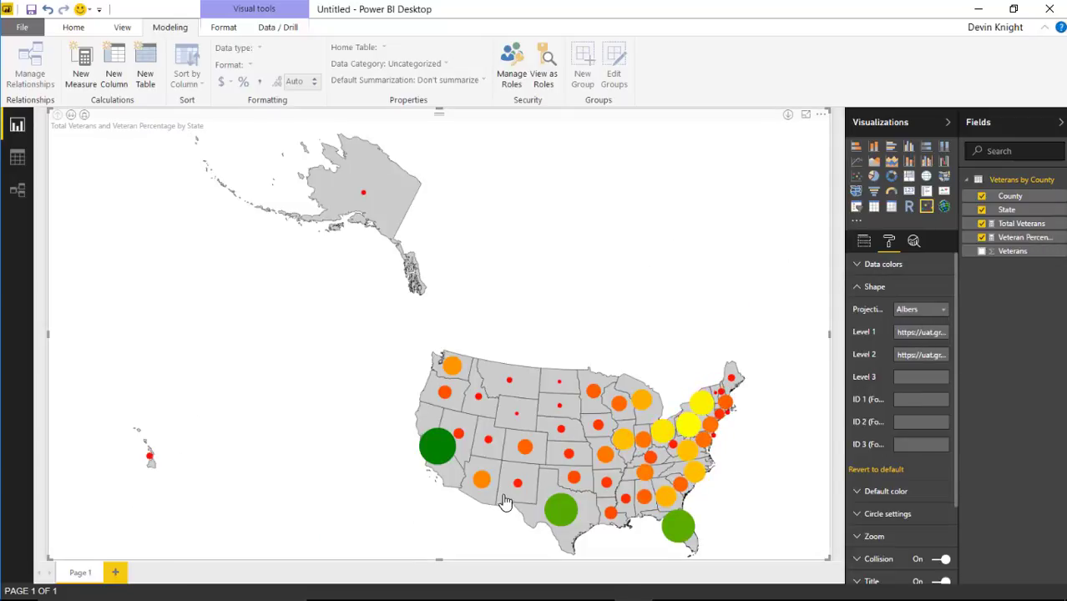
click(921, 309)
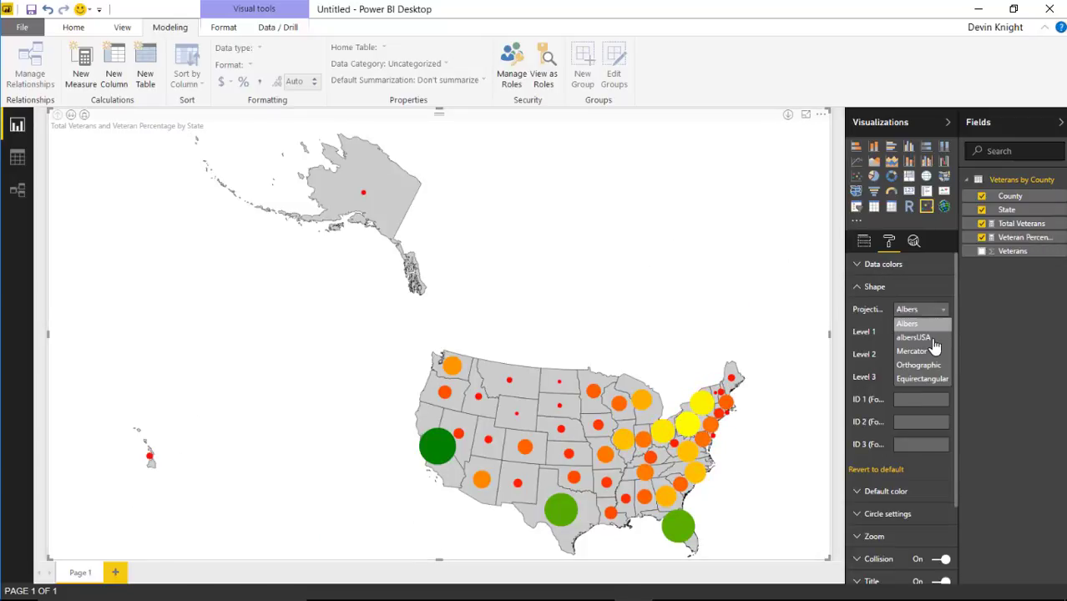
click(922, 352)
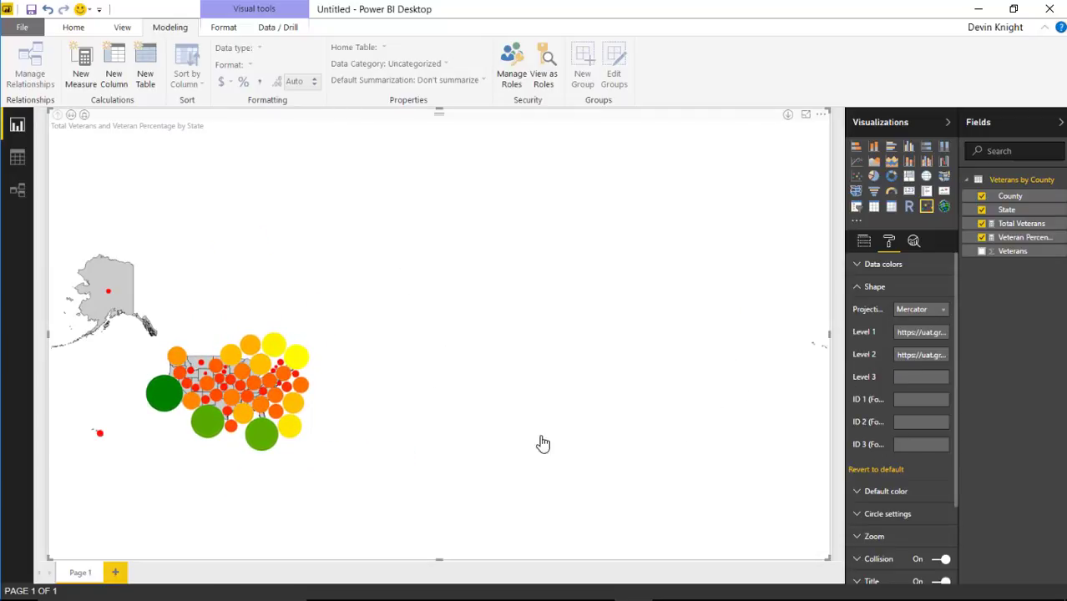
click(939, 315)
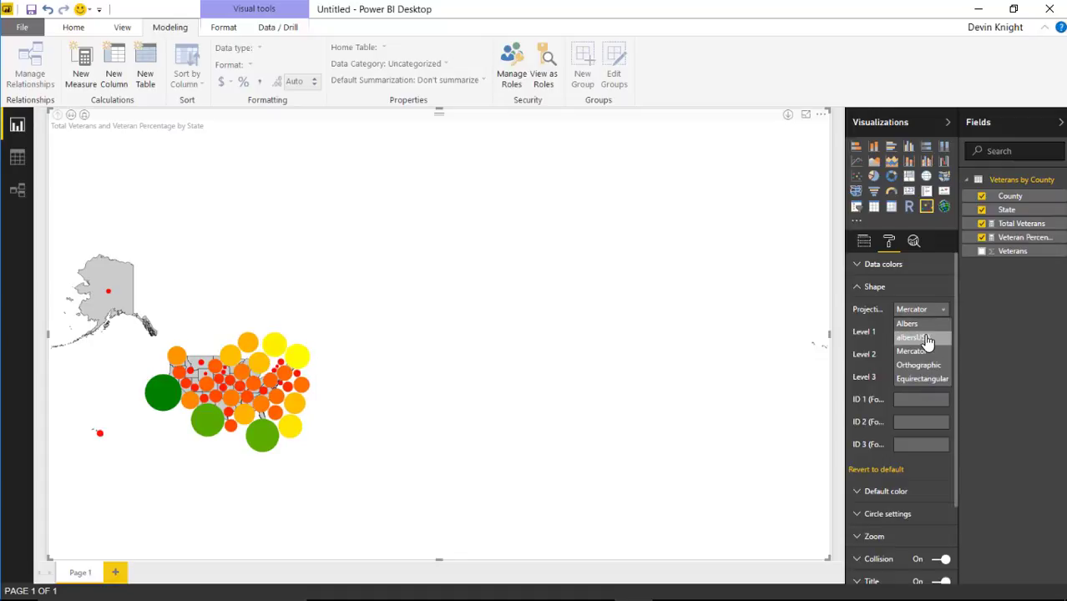
click(913, 337)
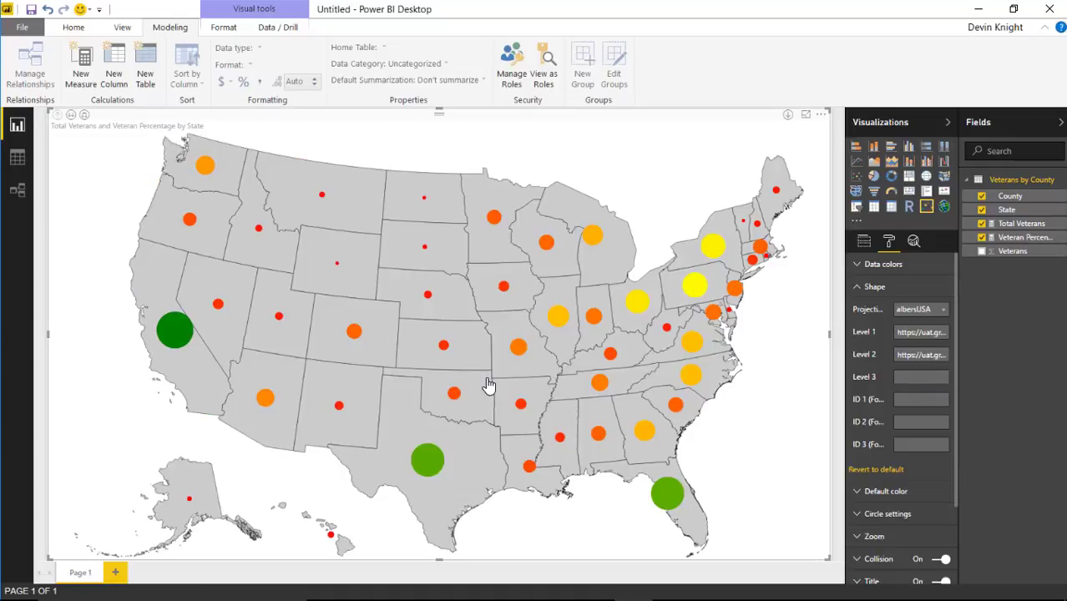
click(871, 292)
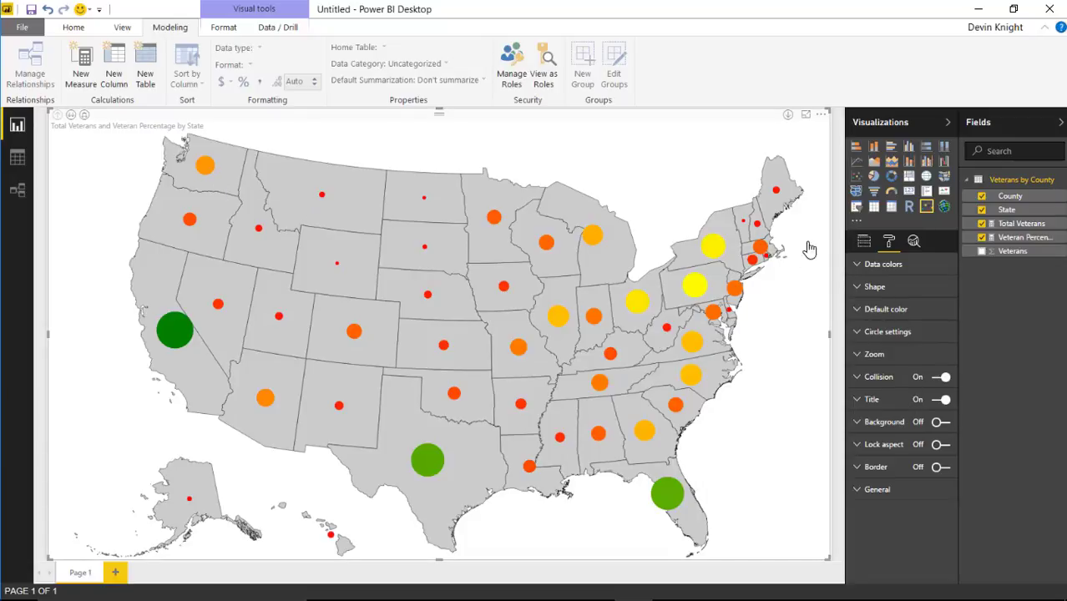
- Inspect the cartogram's field assignments and map circles, then switch to its Format settings
click(864, 243)
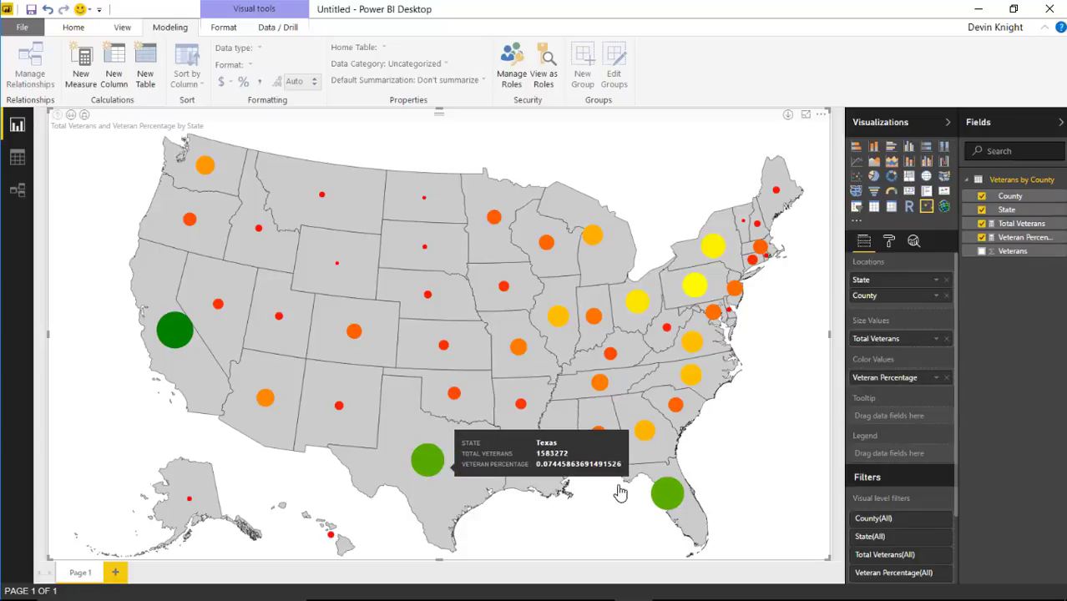
mouse_move(671, 494)
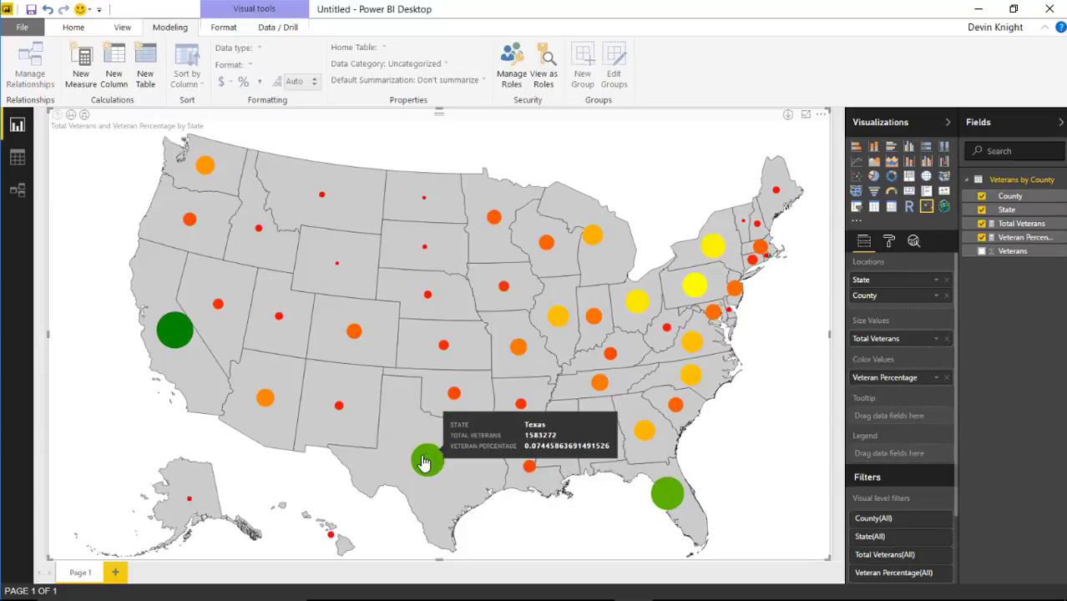
mouse_move(186, 334)
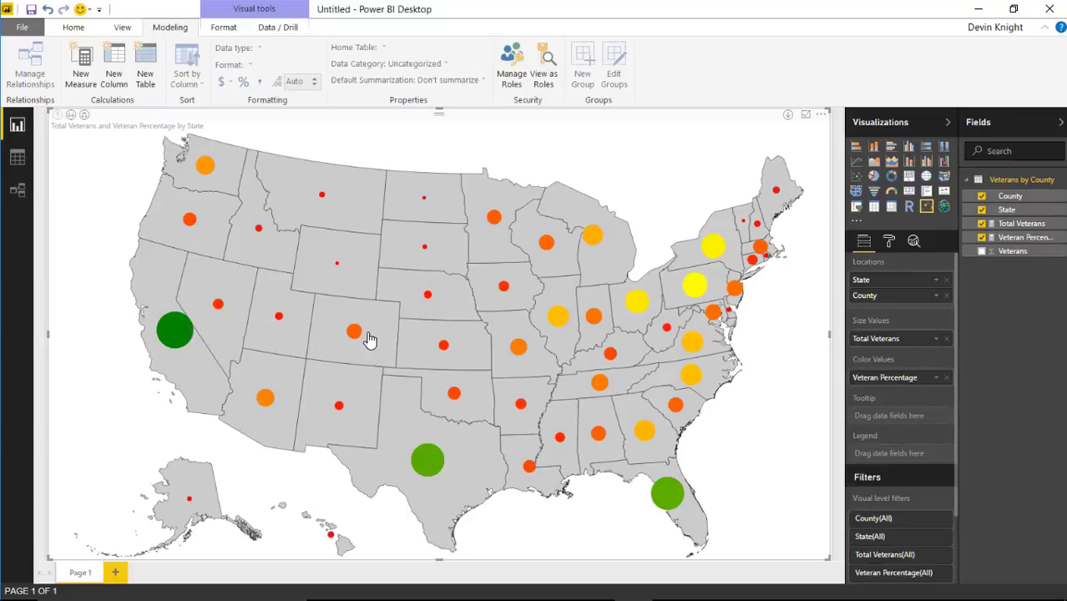
click(890, 244)
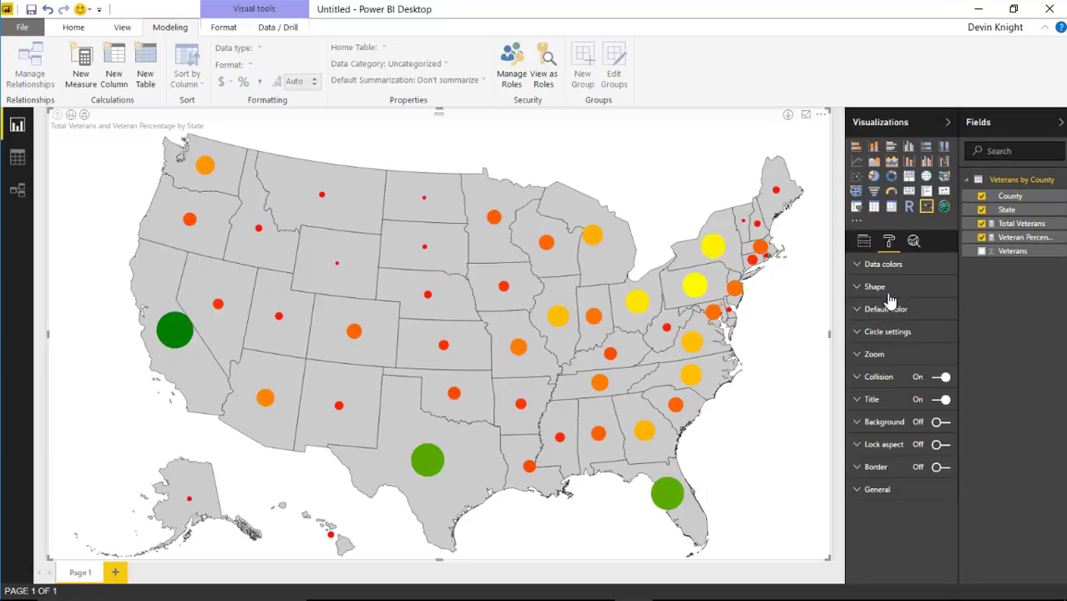
- Check the Data colors settings, then drill the whole cartogram down to county level
click(870, 266)
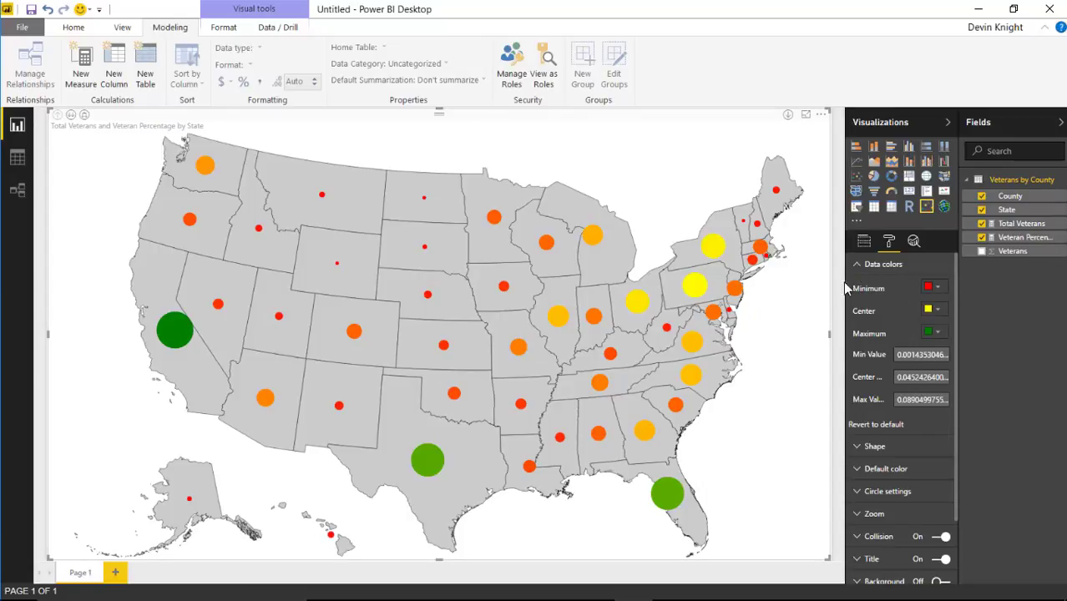
click(862, 266)
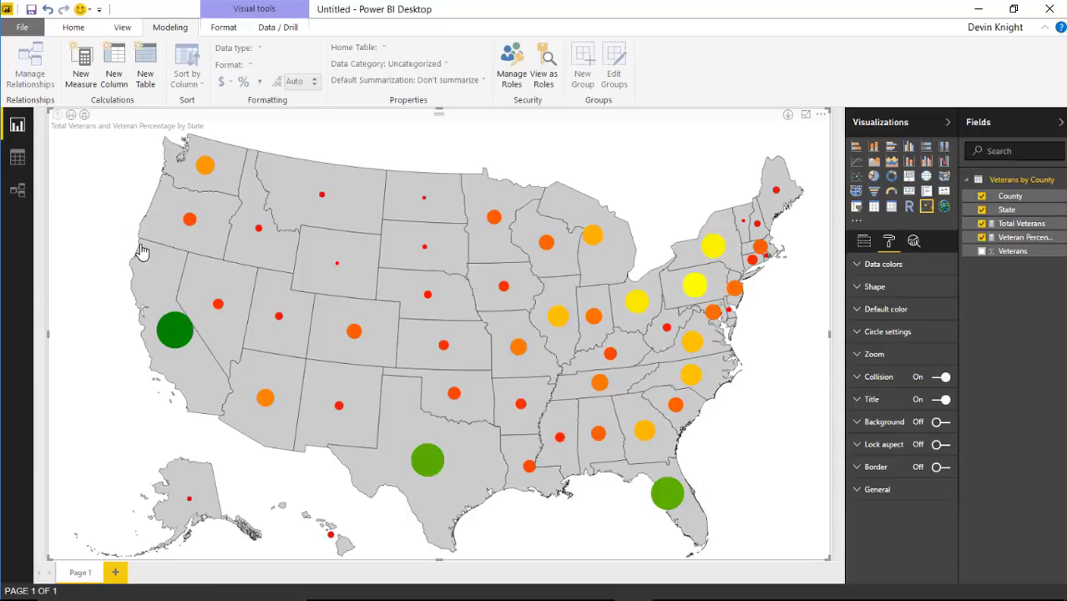
click(71, 117)
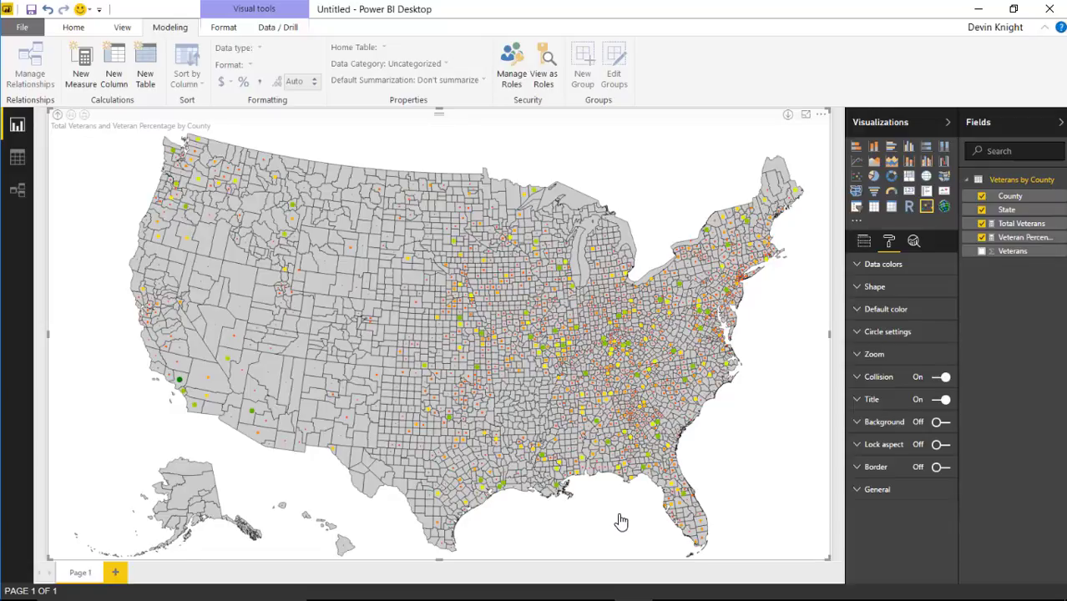
- Drill back up to the state map, zoom in on California, then zoom back out to the whole US
click(57, 114)
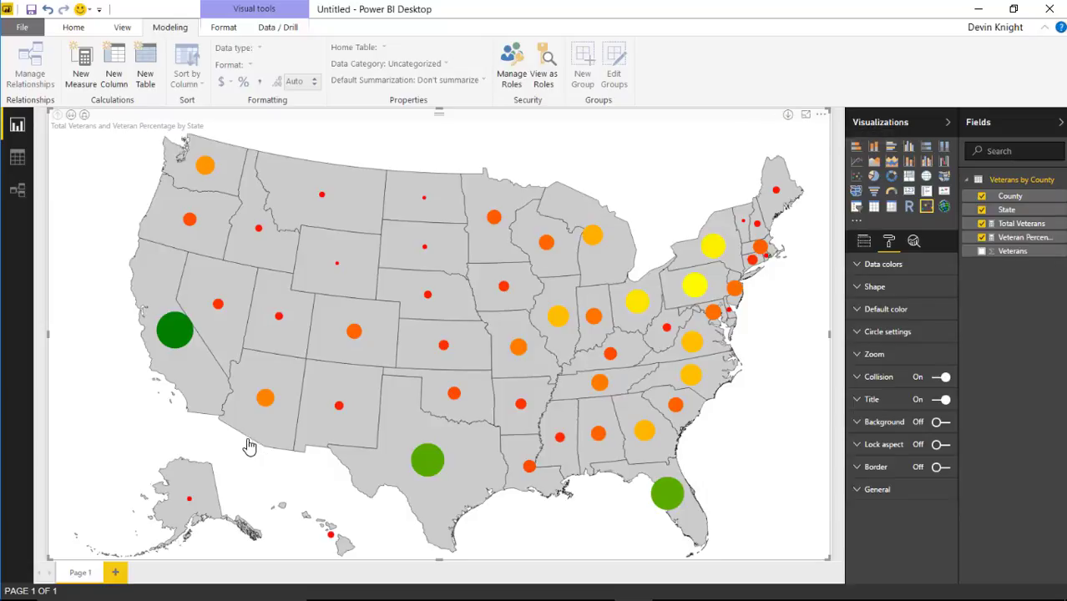
double_click(174, 330)
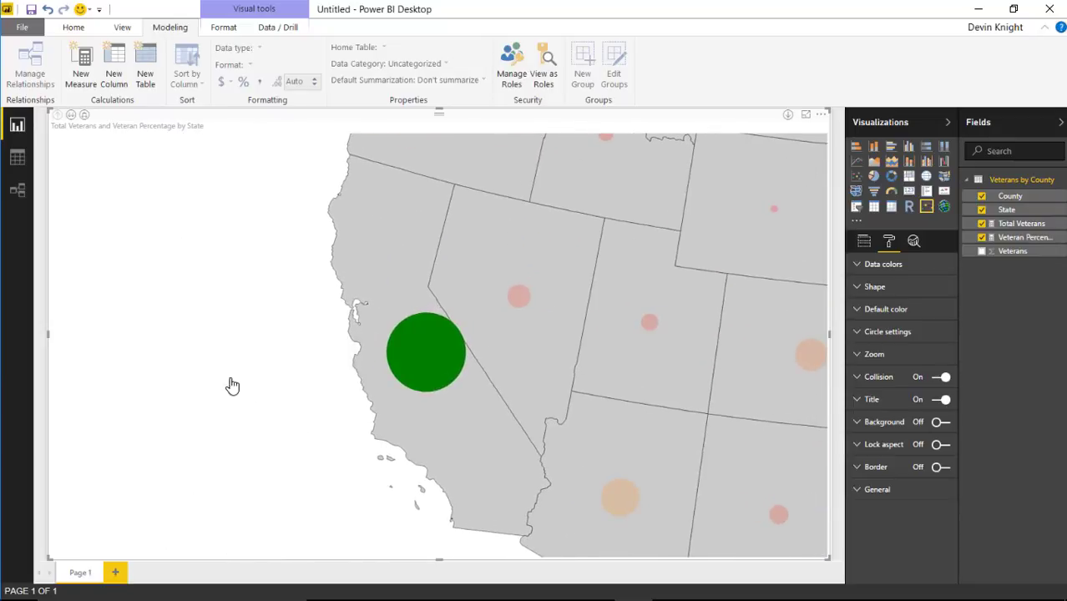
mouse_move(432, 399)
click(438, 362)
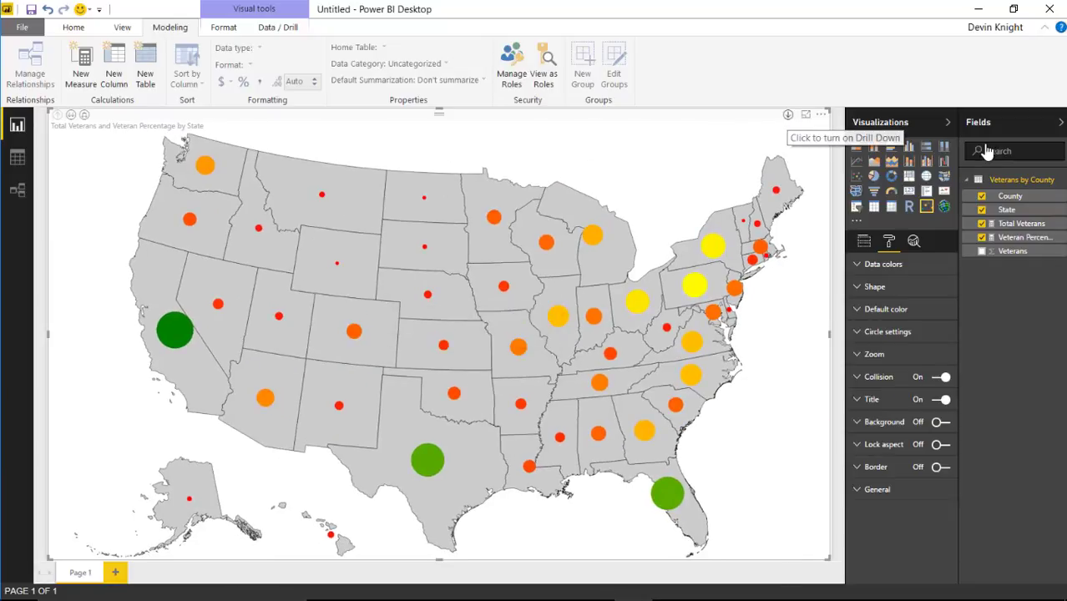
- Enable Drill Down, drill into California's counties, then drill back up to the state map
click(788, 116)
mouse_move(175, 336)
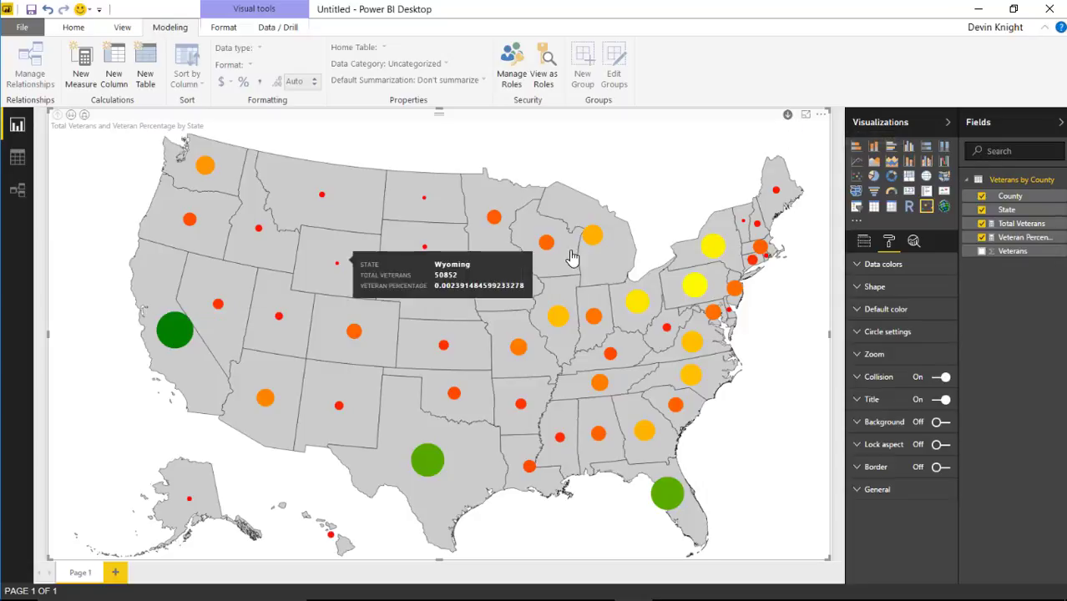
click(171, 336)
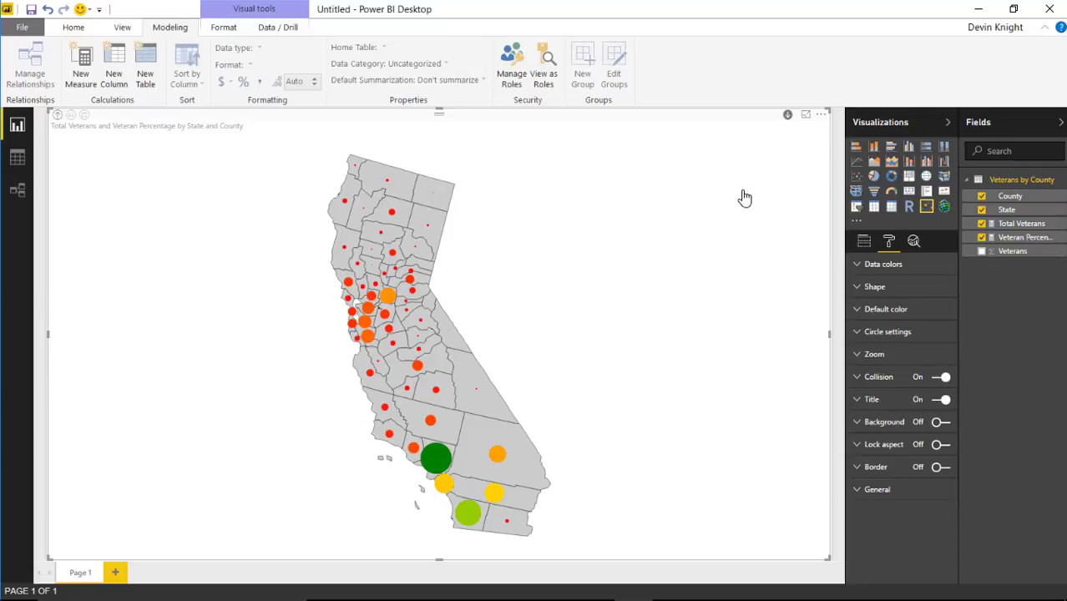
click(56, 116)
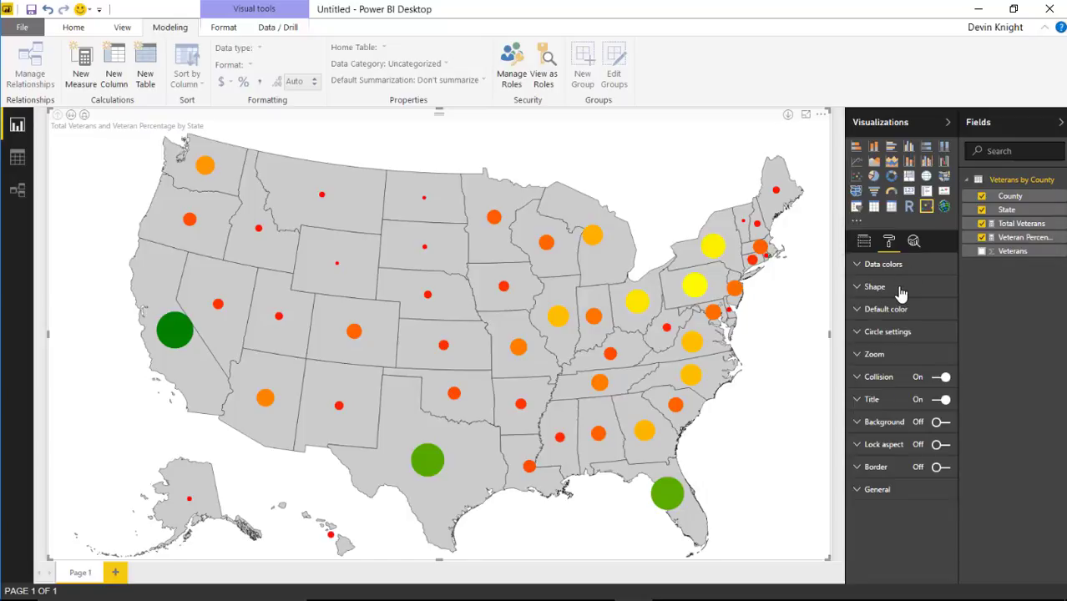
click(862, 311)
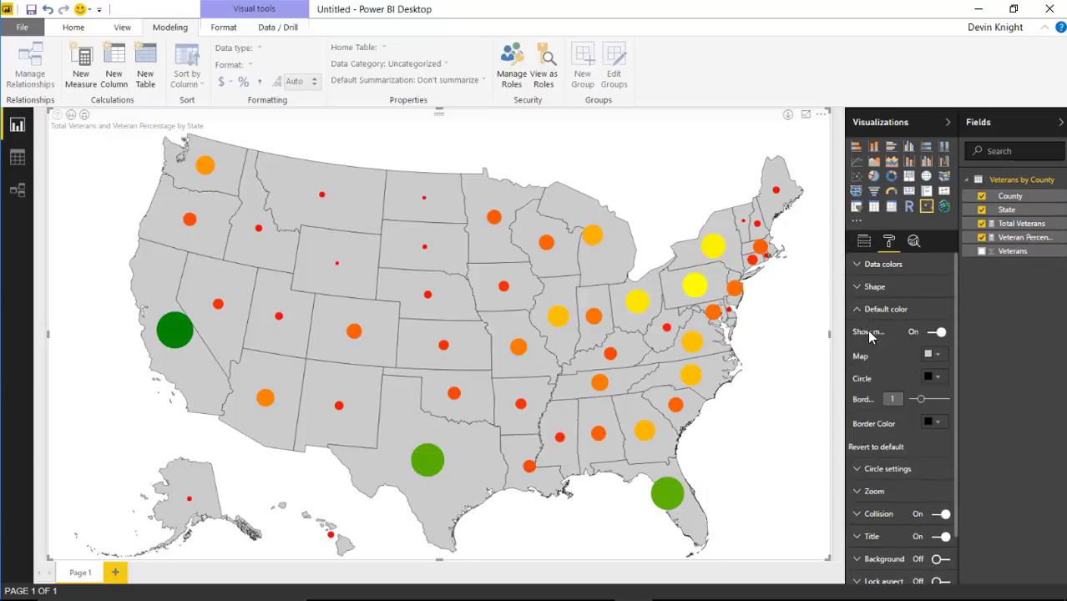
drag(843, 358, 815, 361)
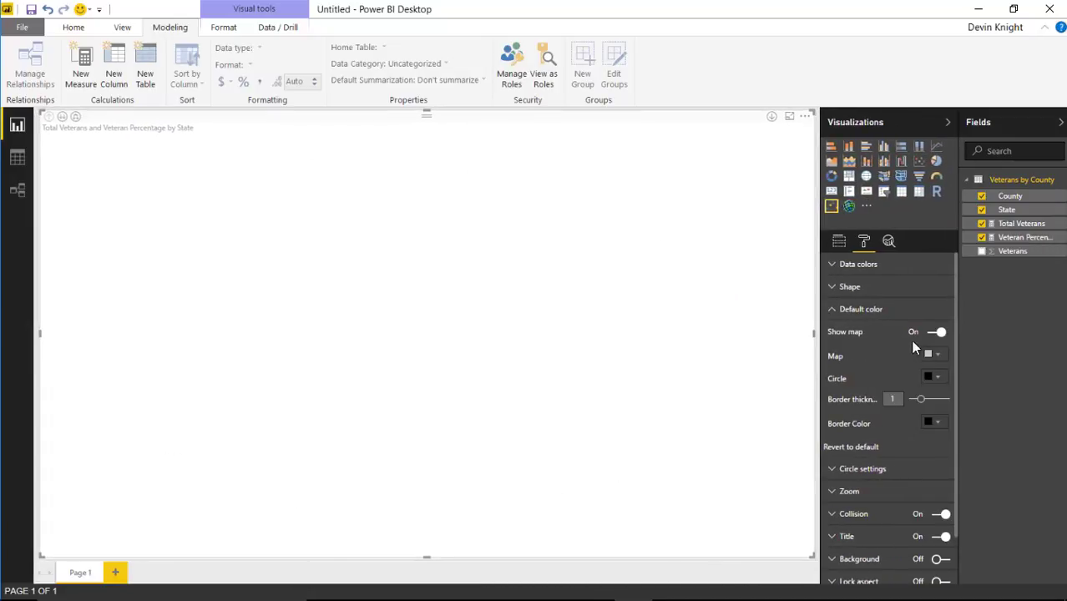
click(936, 332)
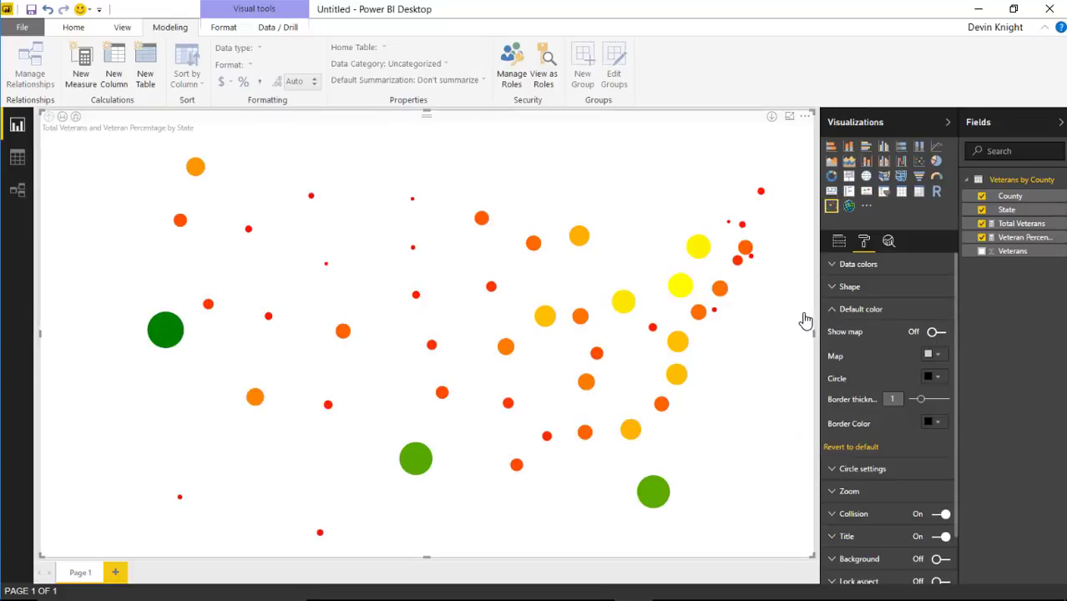
click(63, 118)
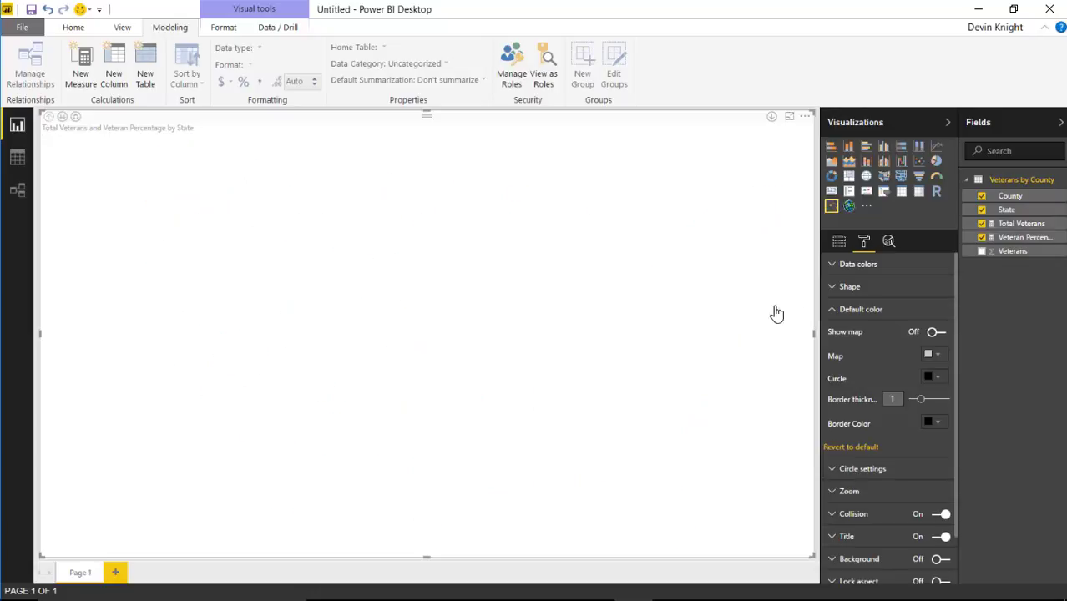
click(936, 331)
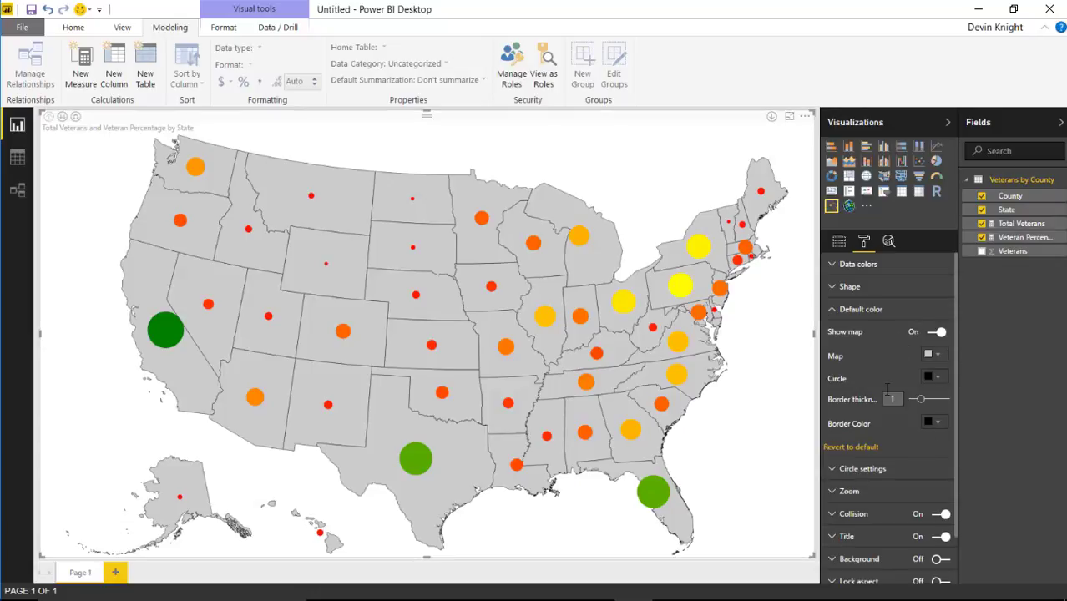
click(935, 354)
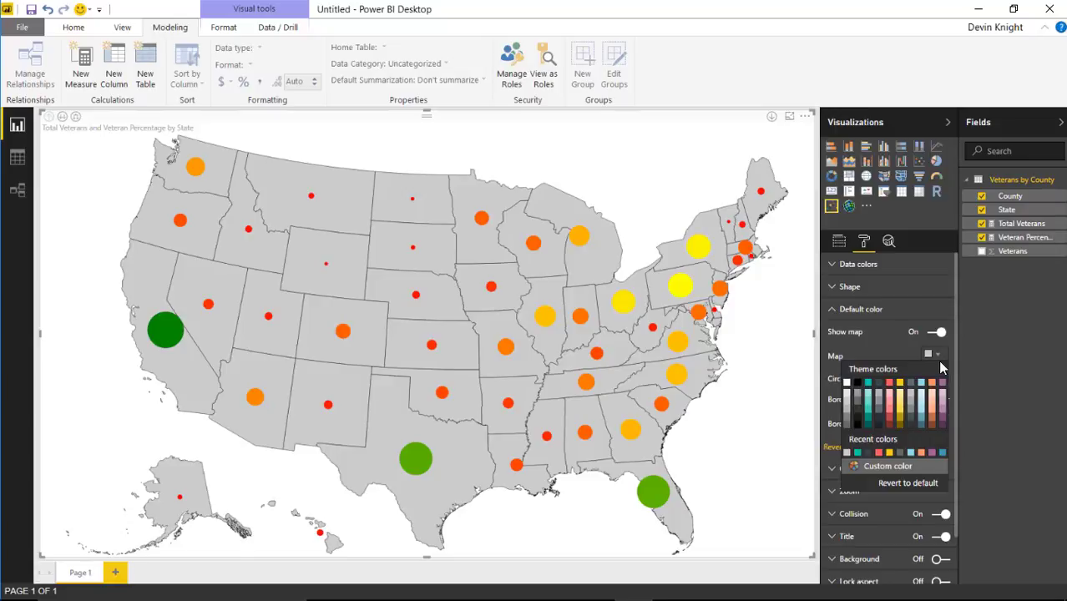
click(899, 389)
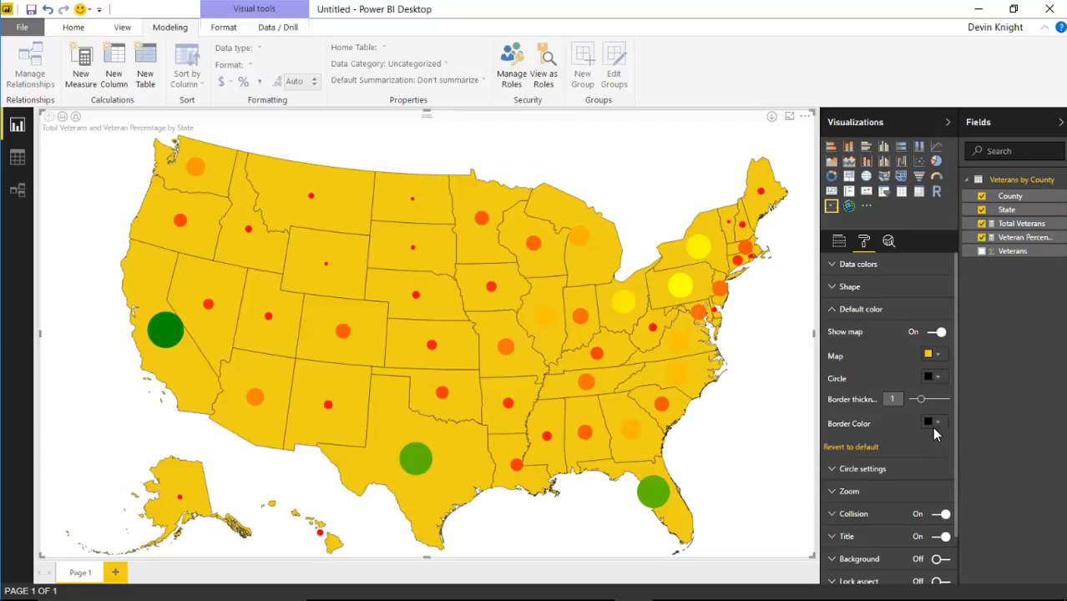
drag(919, 399, 944, 400)
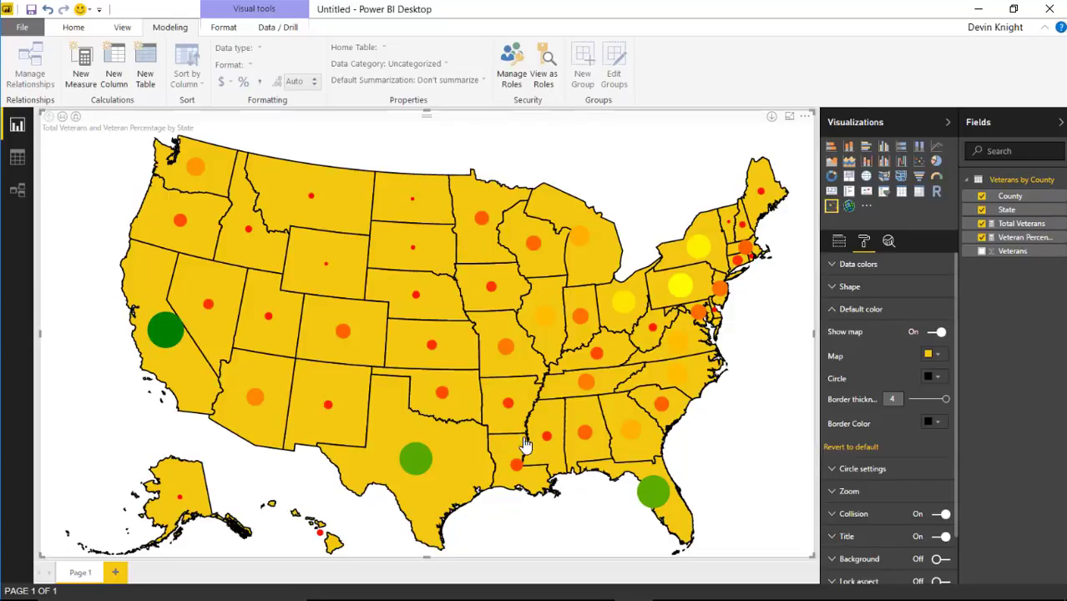
click(929, 423)
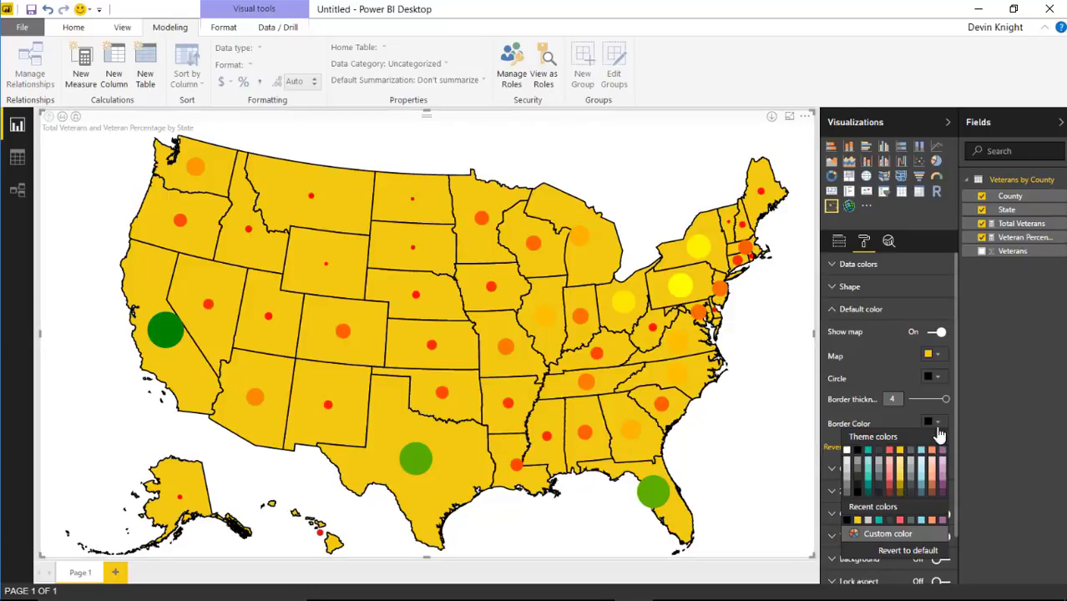
click(889, 457)
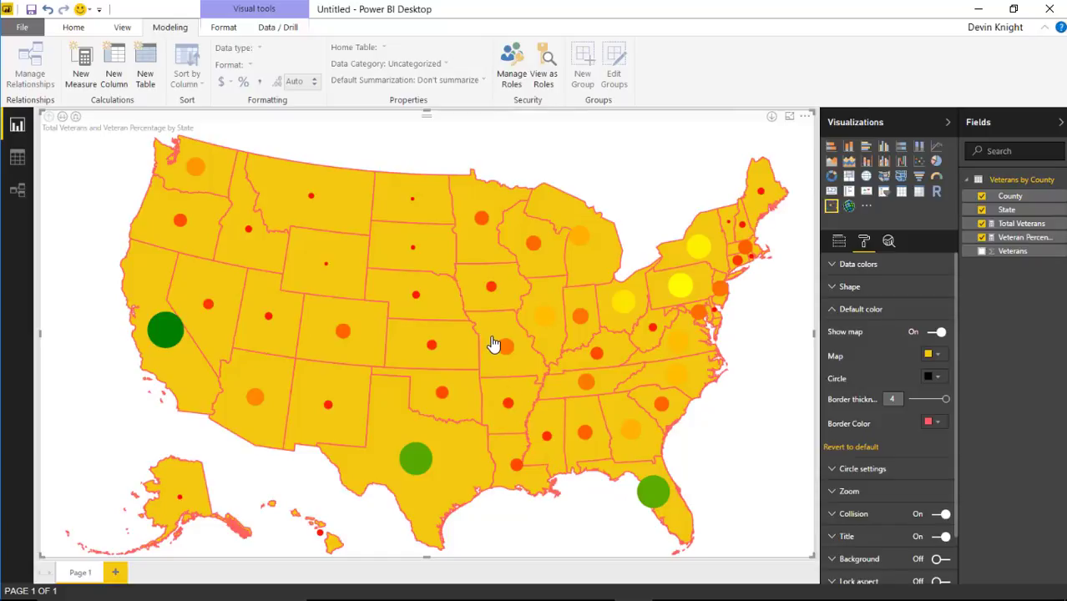
click(846, 450)
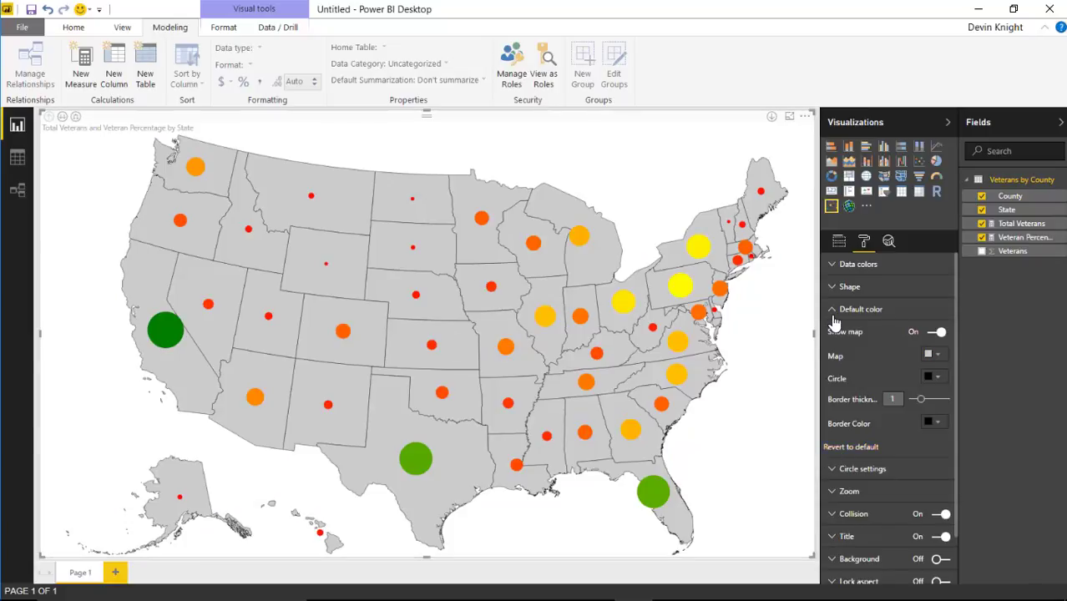
click(842, 310)
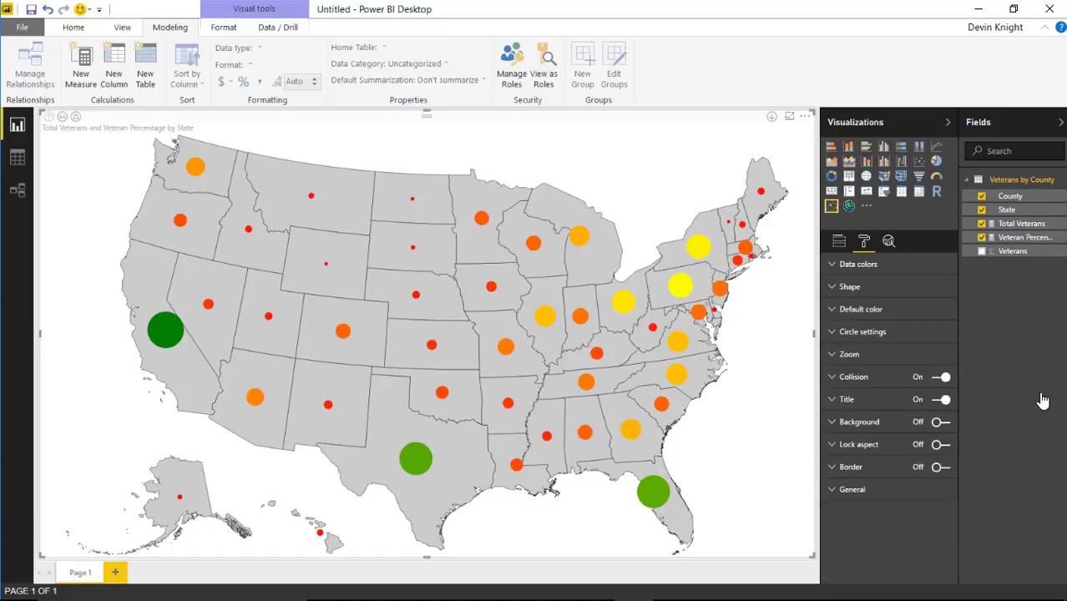
- Enlarge the state circles and give them black width-3 outlines and 43% transparency
click(831, 334)
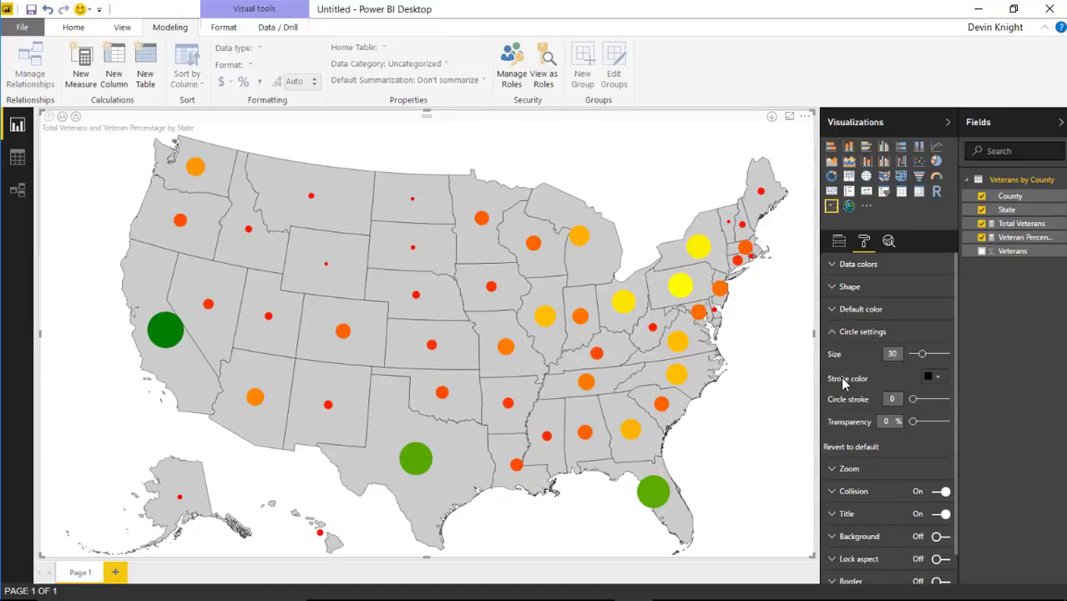
drag(923, 357, 926, 356)
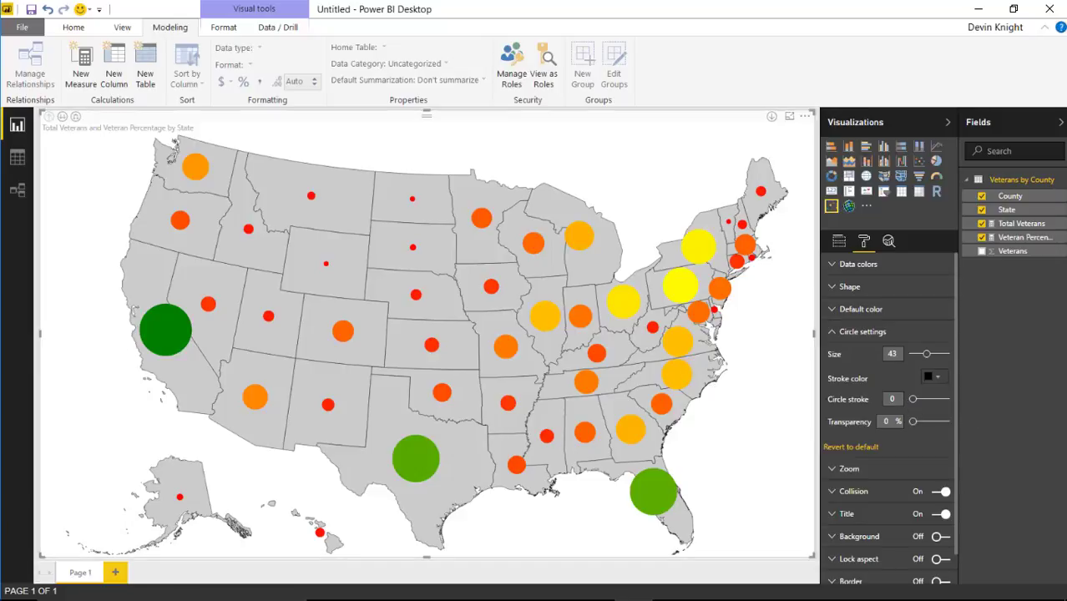
drag(915, 401, 923, 399)
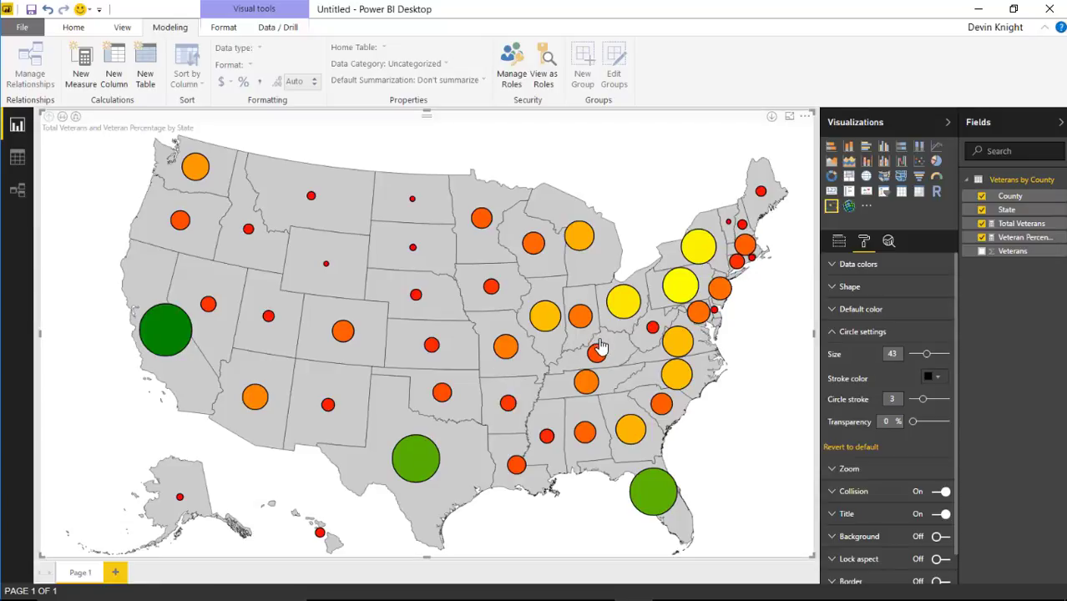
mouse_move(531, 328)
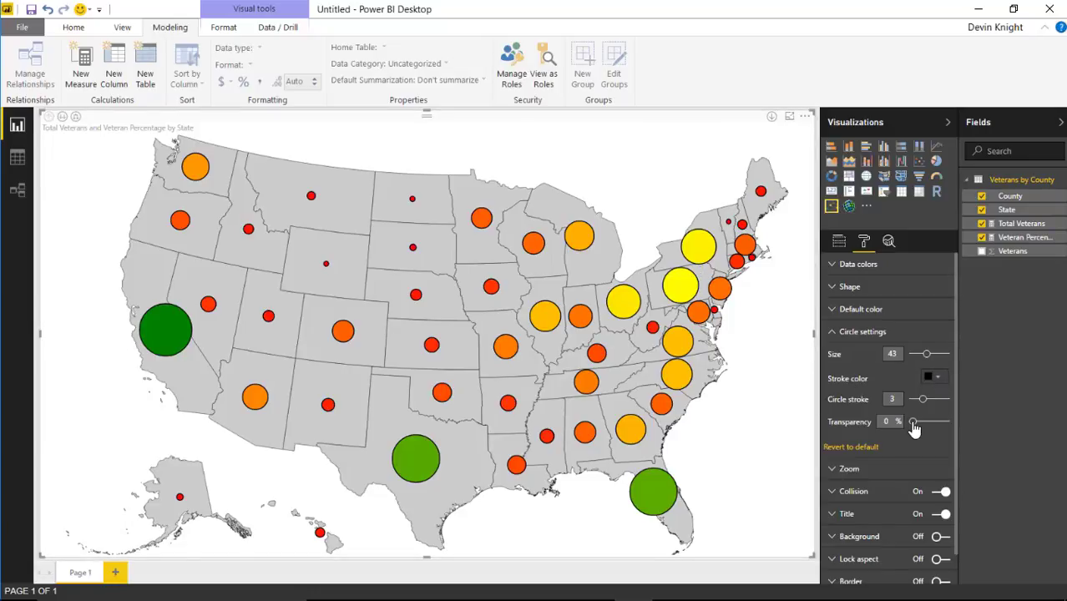
drag(913, 422, 917, 422)
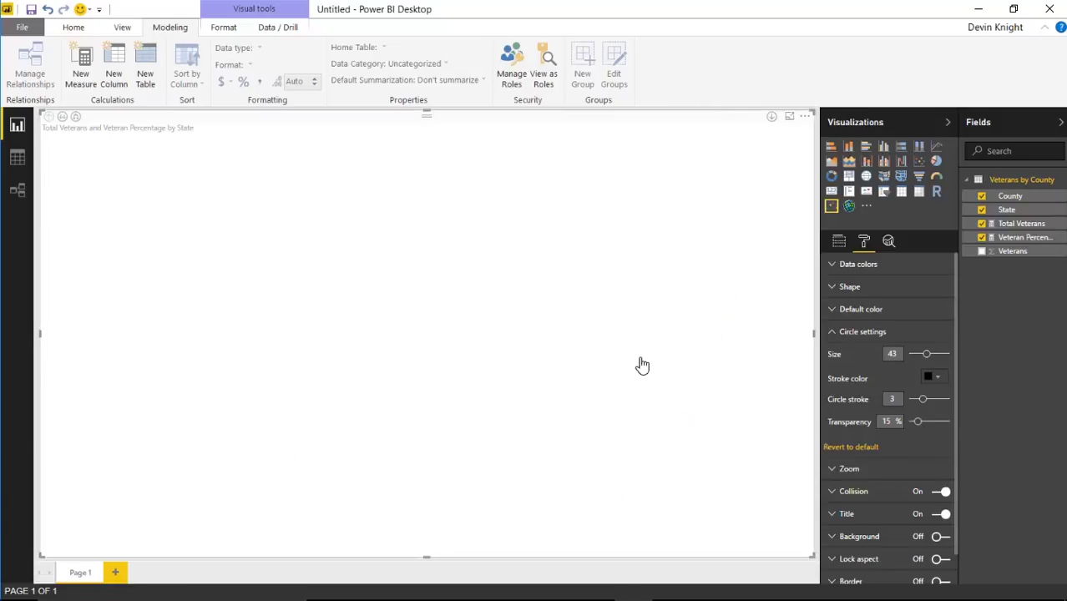
click(926, 422)
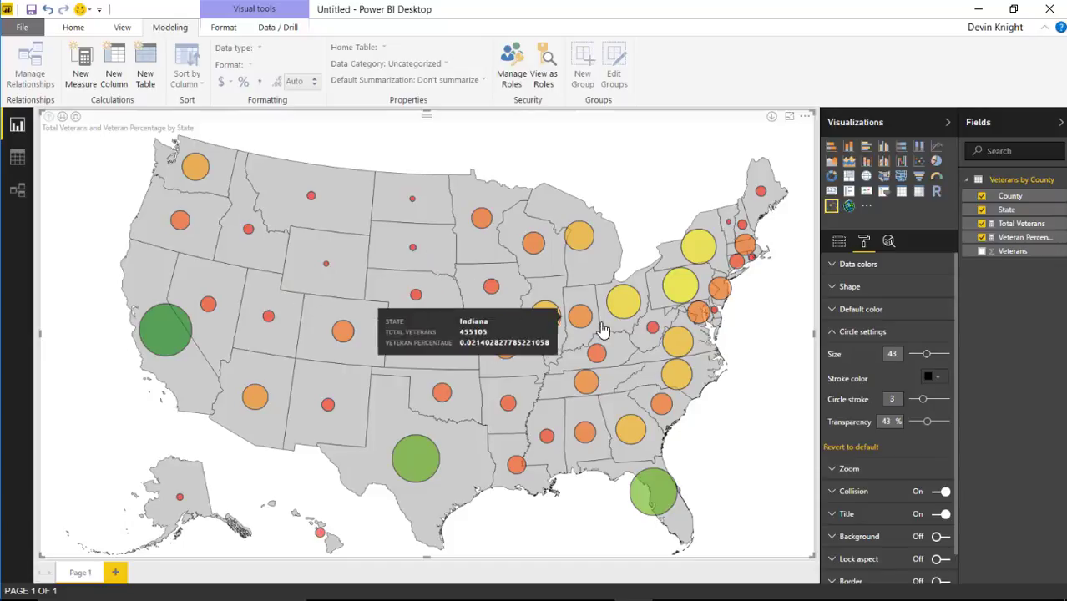
click(845, 334)
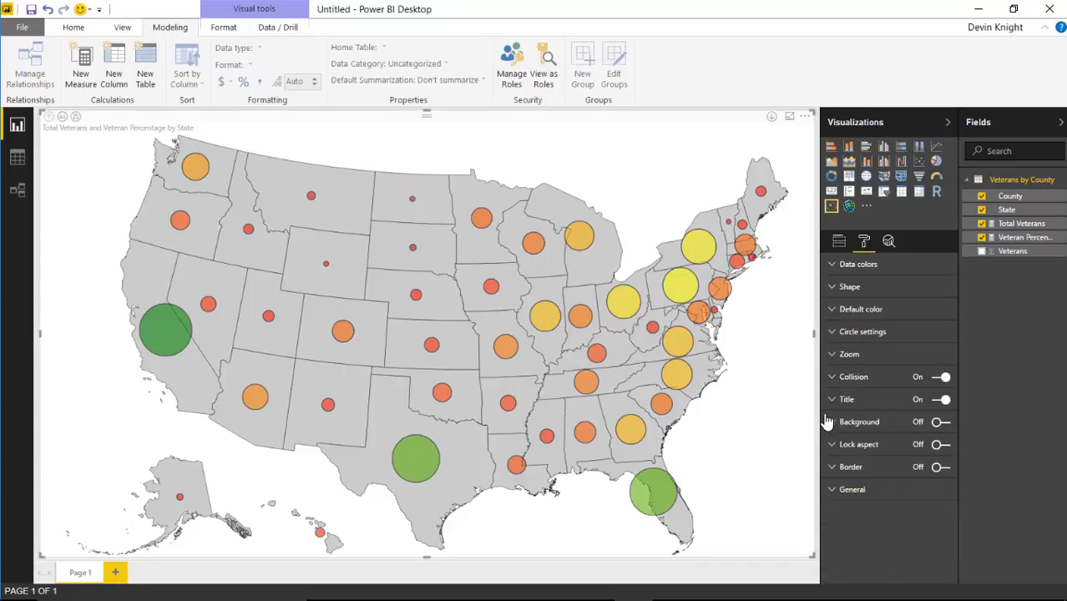
- Test selection zoom on California, then turn it off and confirm California no longer zooms
click(835, 357)
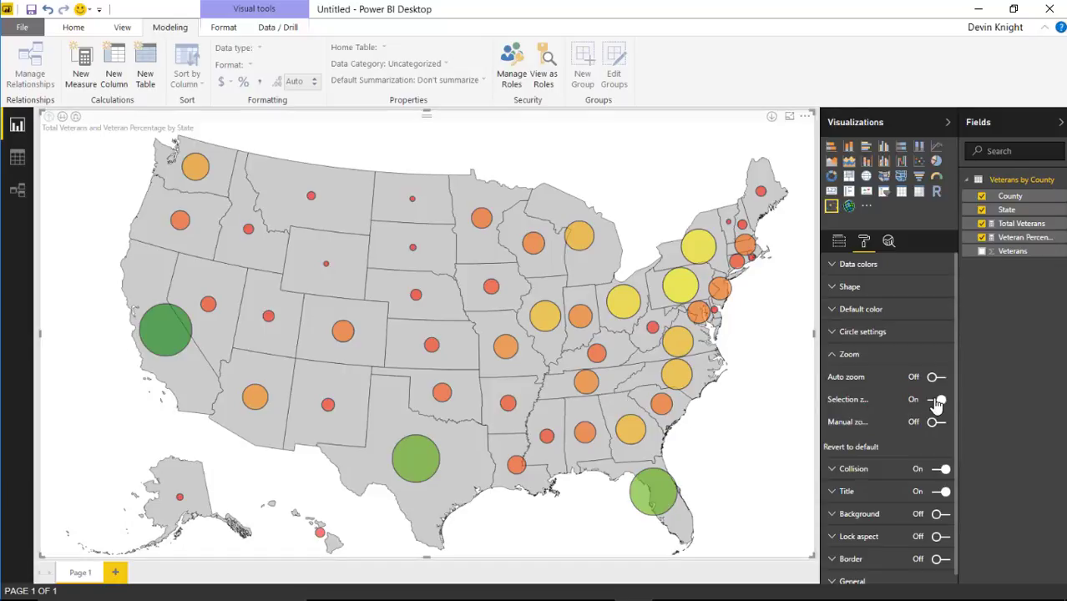
click(169, 340)
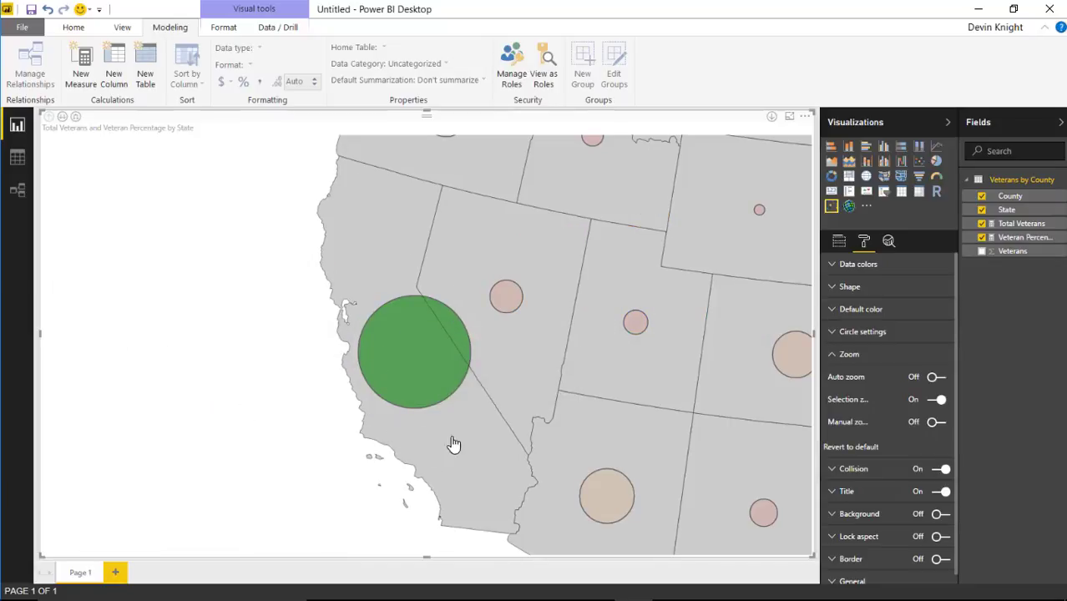
click(464, 381)
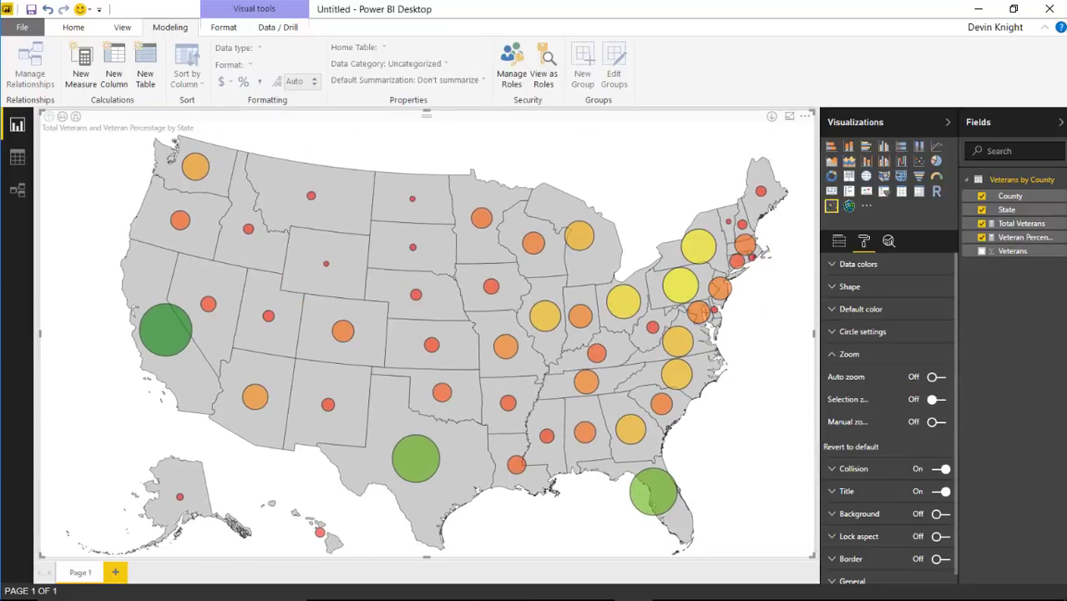
click(167, 339)
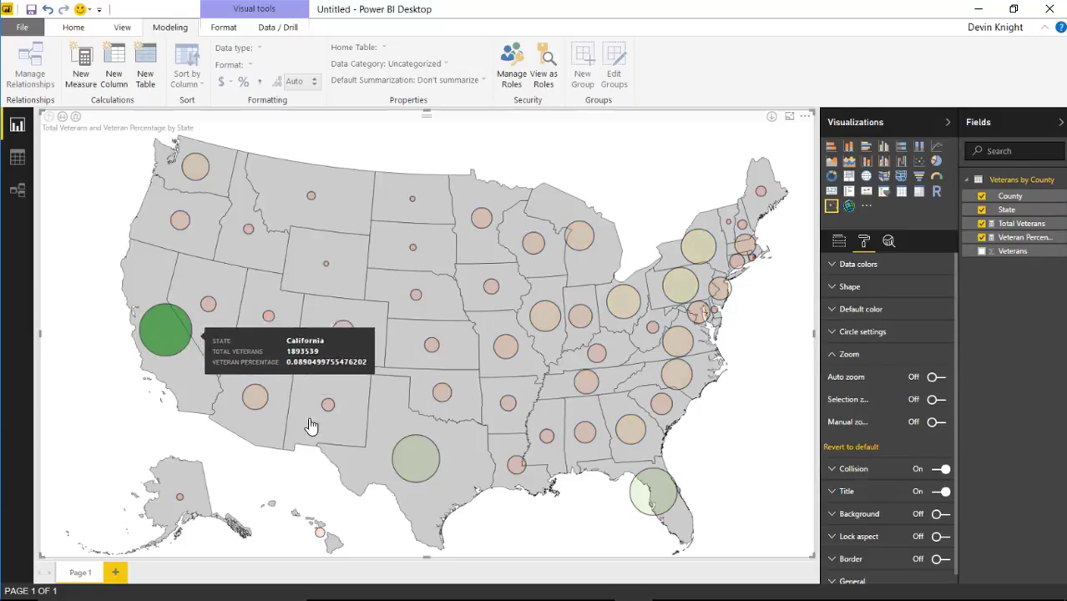
- Try manual zoom with the mouse wheel, then turn it off and re-enable selection zoom
click(935, 422)
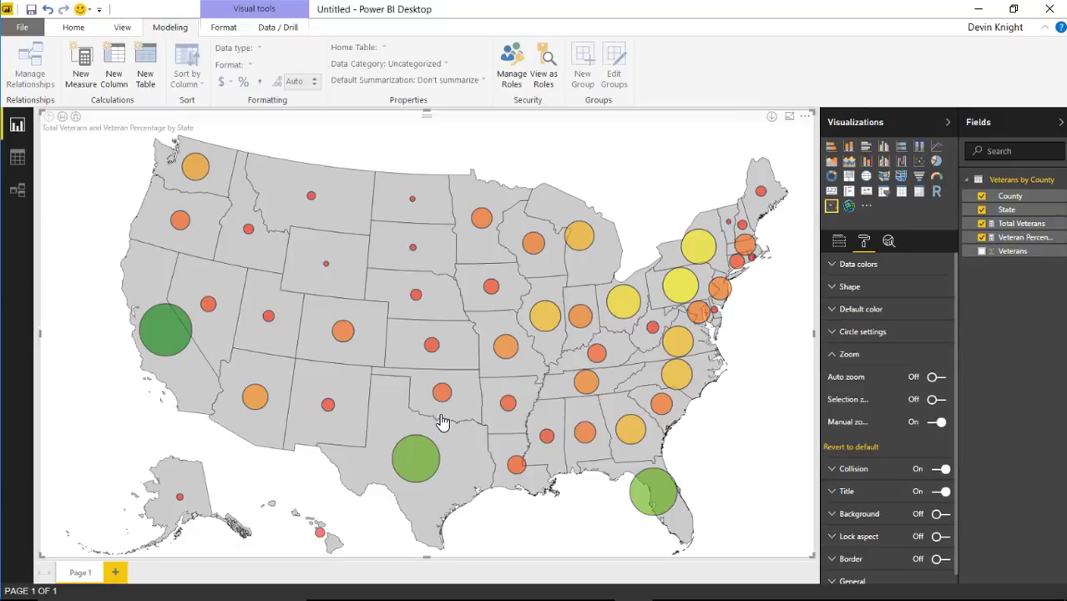
scroll(442, 422, up, 2)
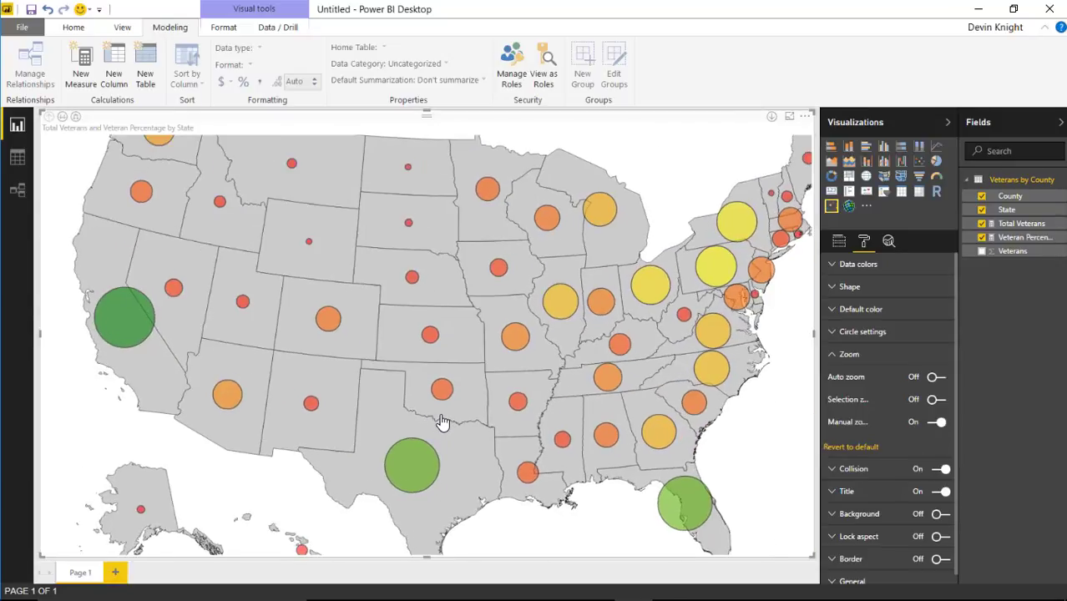
scroll(443, 421, down, 3)
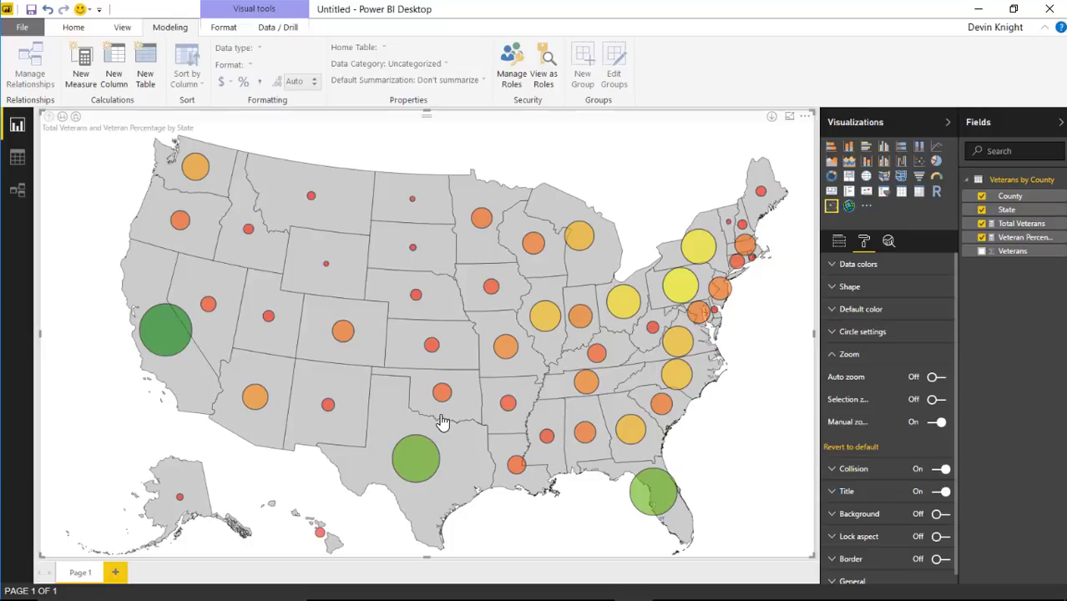
click(923, 422)
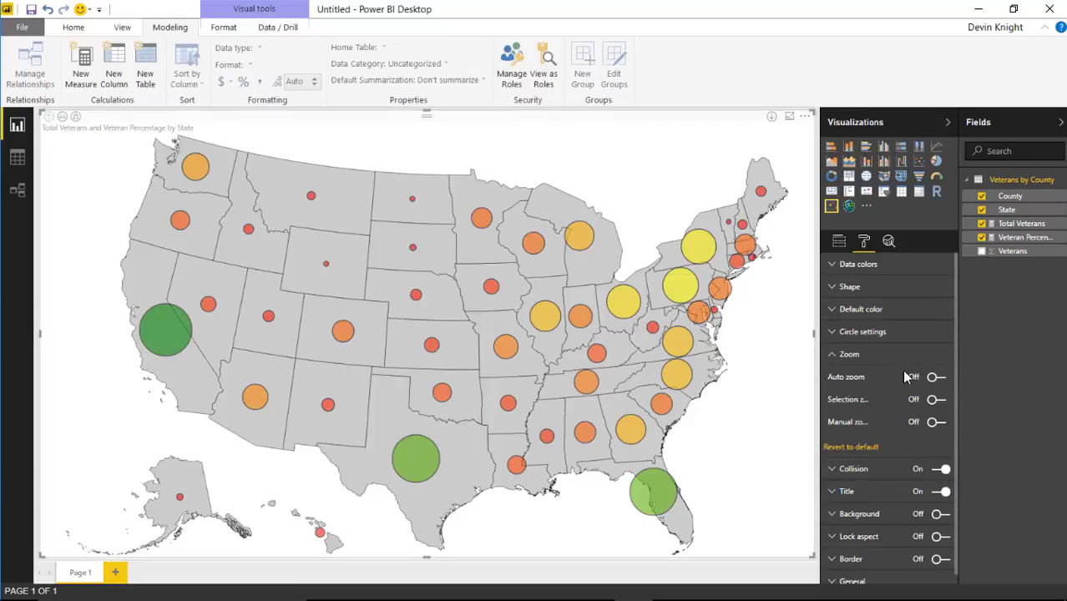
click(934, 401)
- Turn selection zoom off, toggle collision off and back on, then drill down to counties
click(934, 401)
click(860, 472)
click(943, 470)
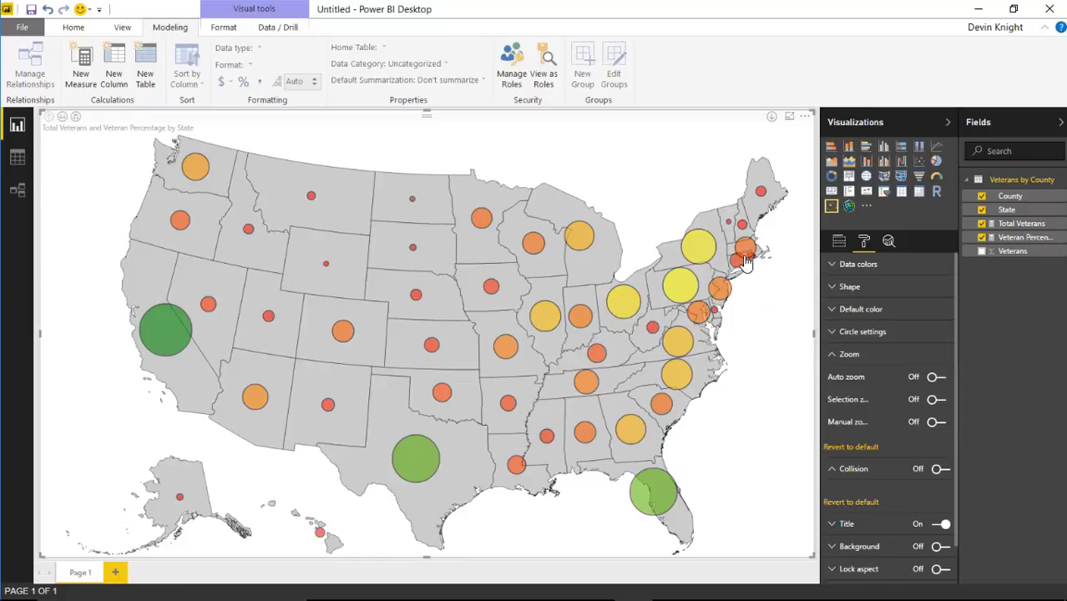
click(936, 401)
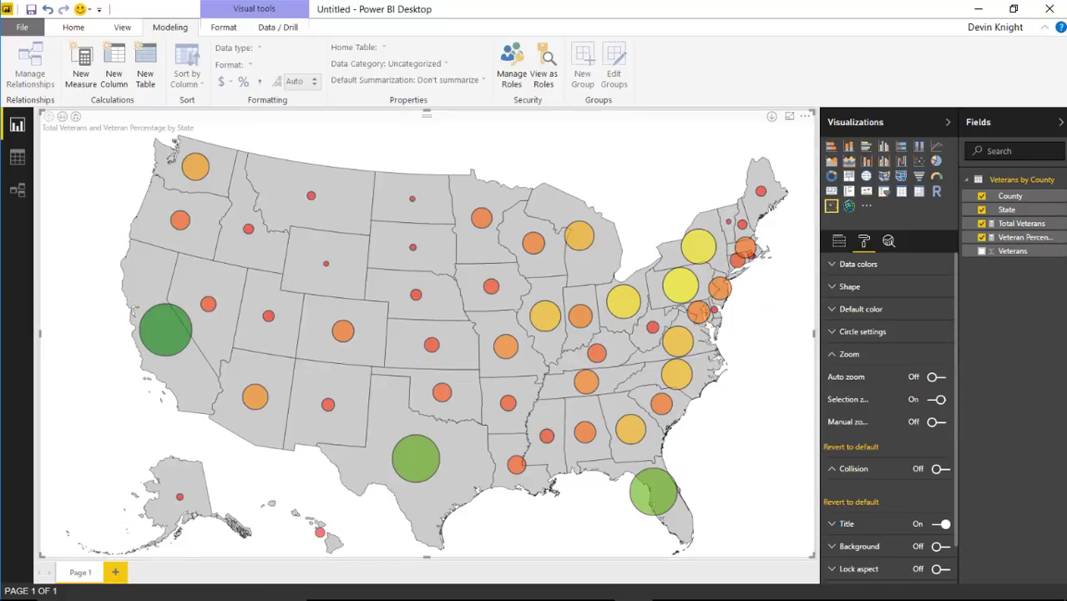
click(937, 400)
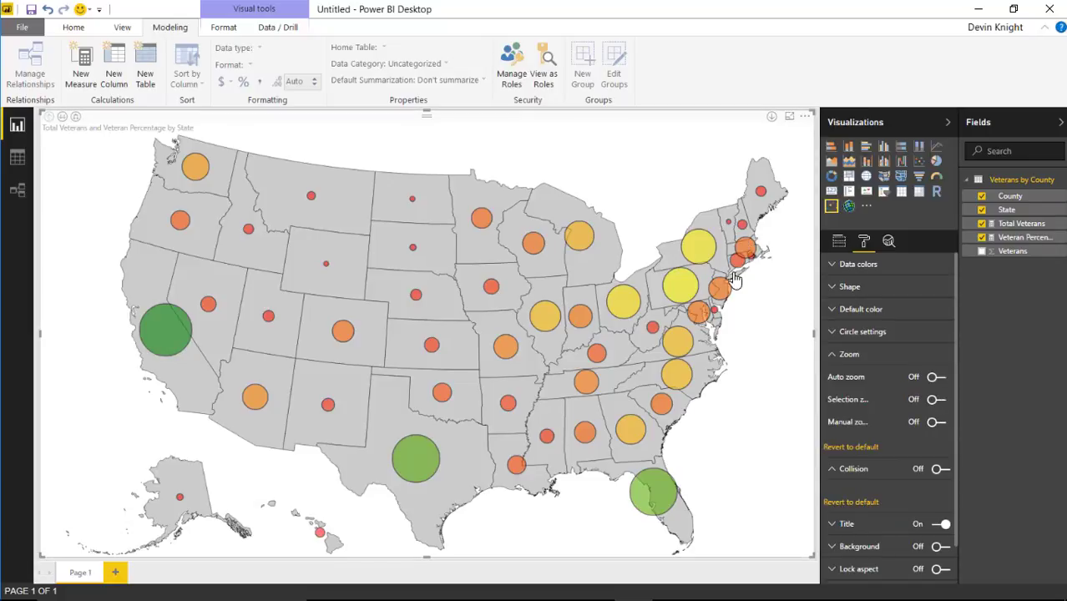
mouse_move(738, 265)
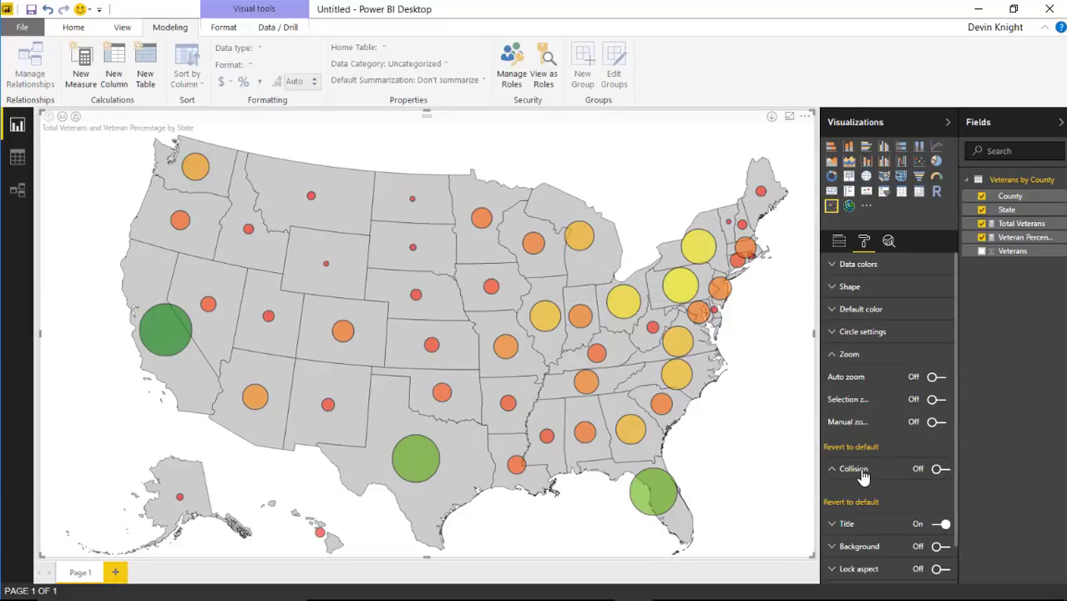
click(939, 471)
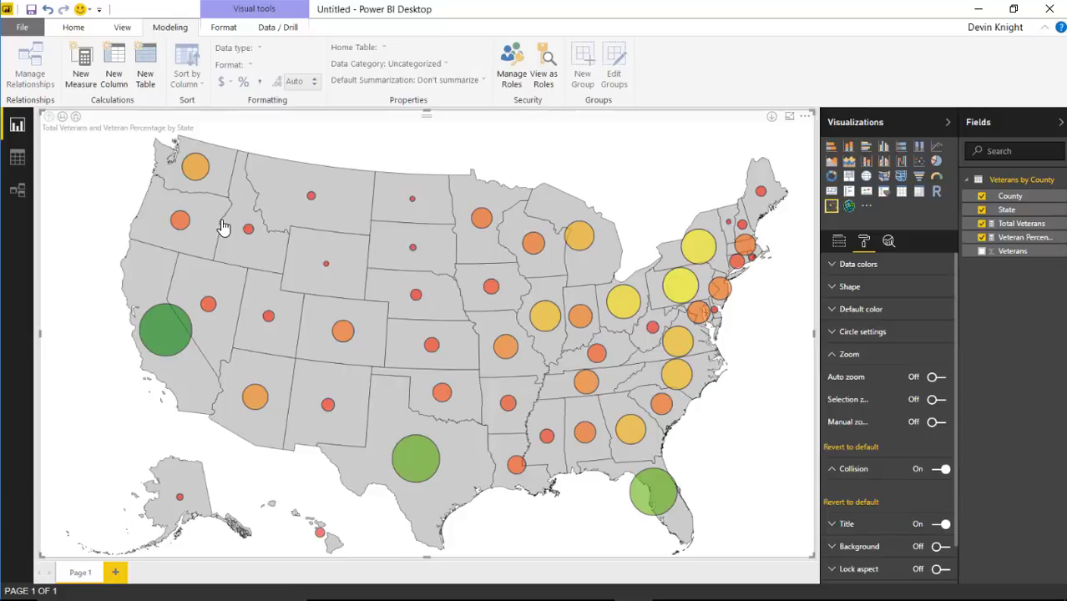
click(62, 118)
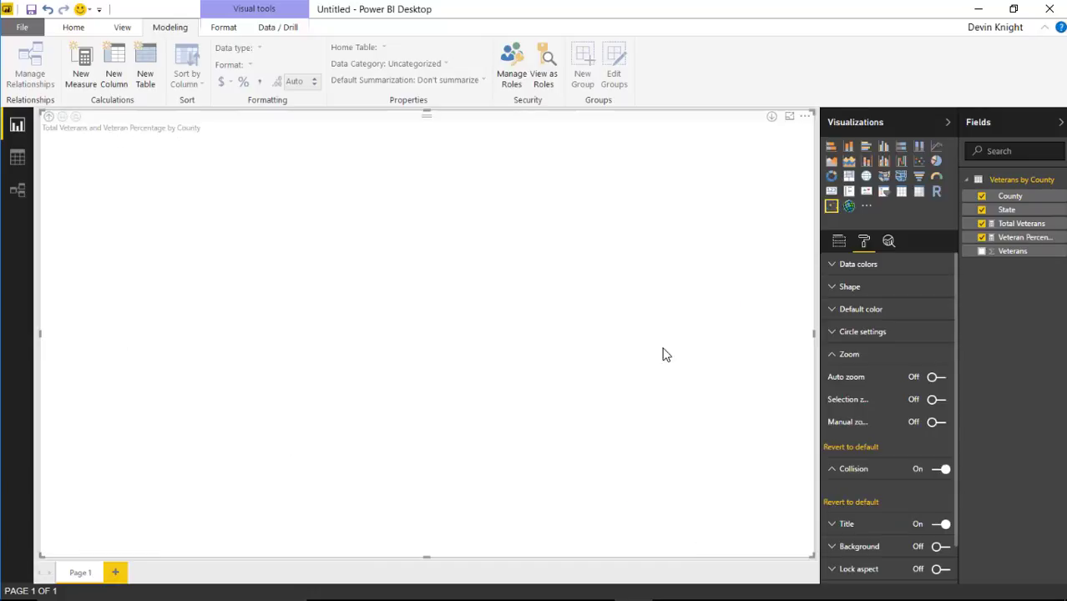
- Set the Default color border thickness to 0, then highlight a Florida county circle
click(830, 354)
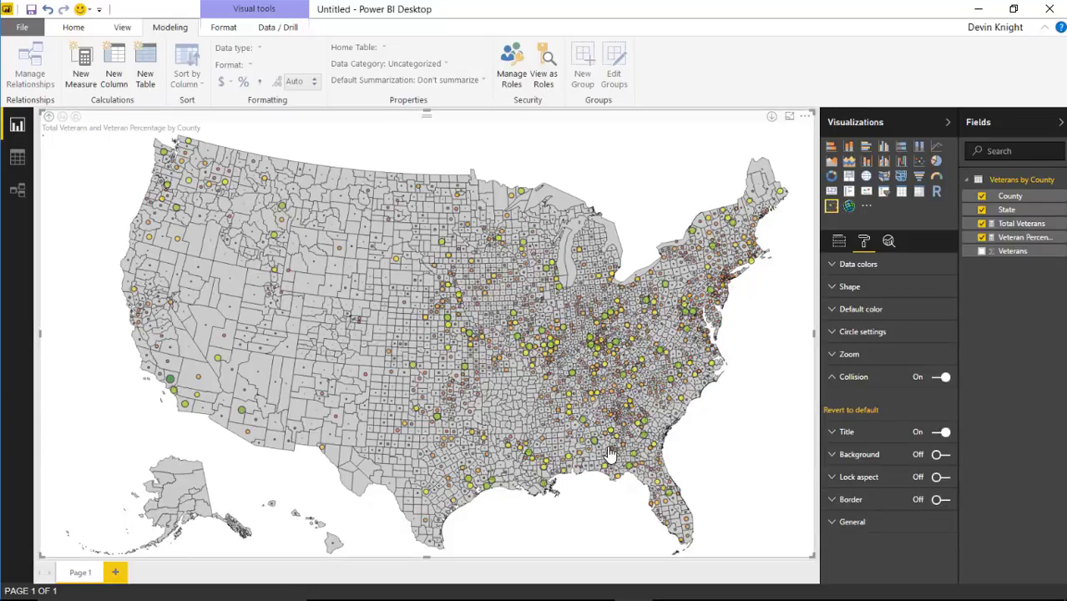
click(832, 376)
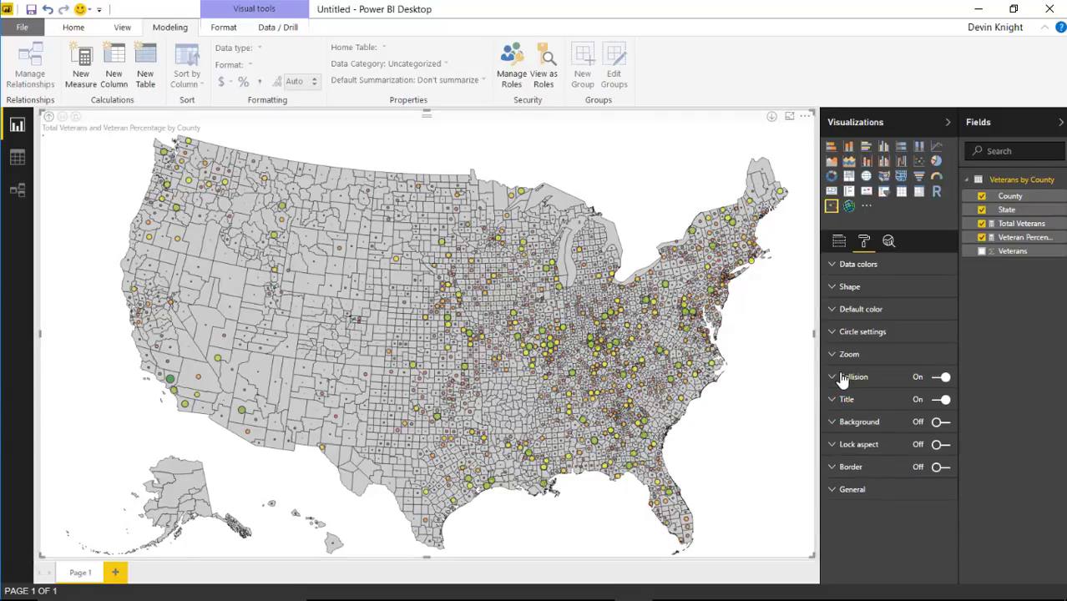
click(832, 311)
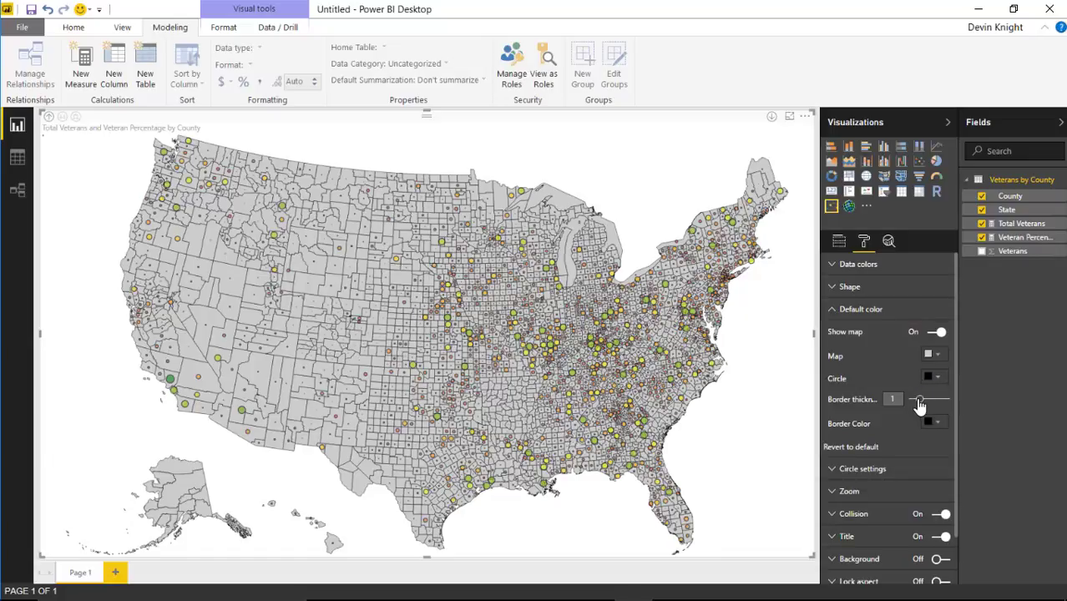
click(919, 402)
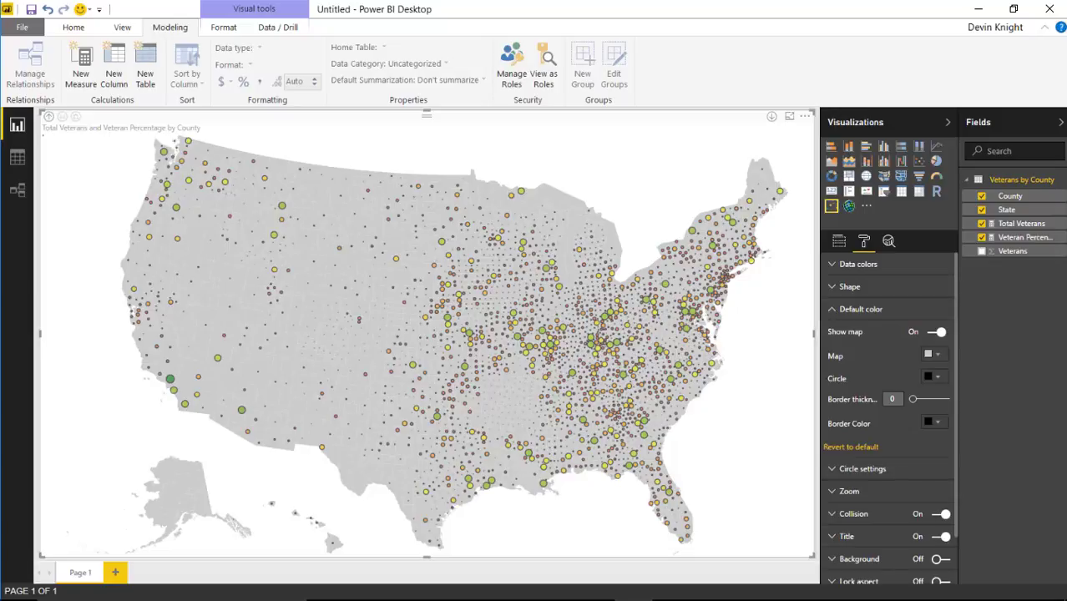
click(672, 498)
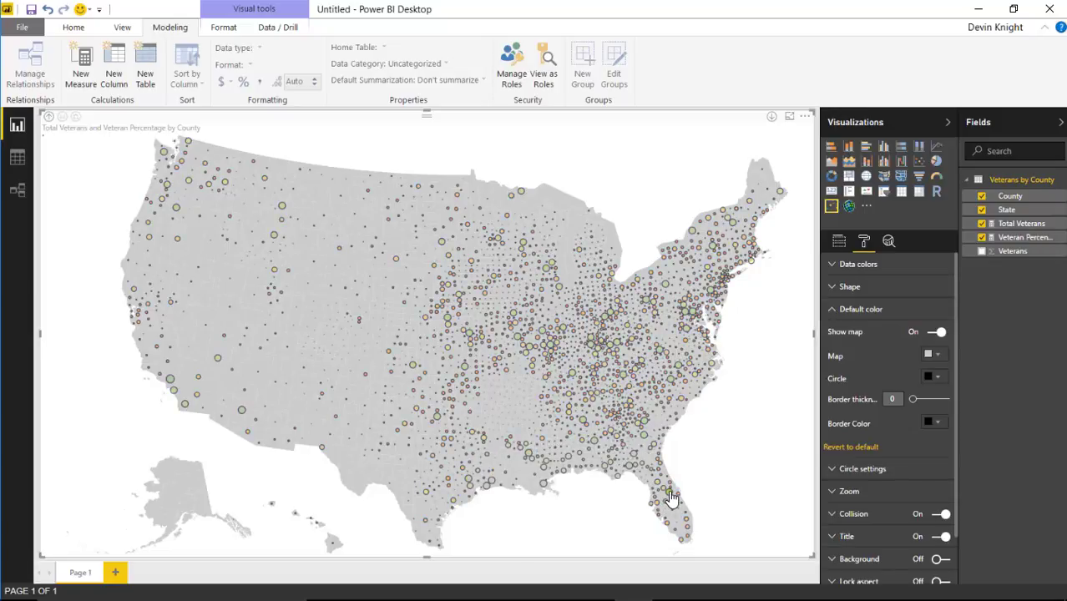
- Revert the Zoom settings to default and select the New York circle
scroll(845, 519, down, 1)
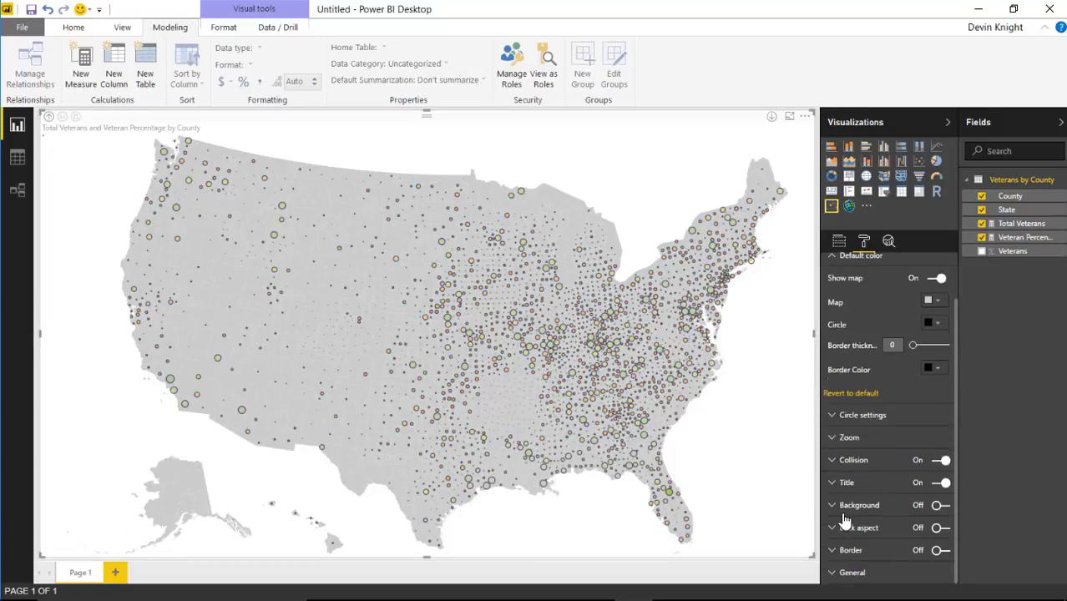
click(831, 438)
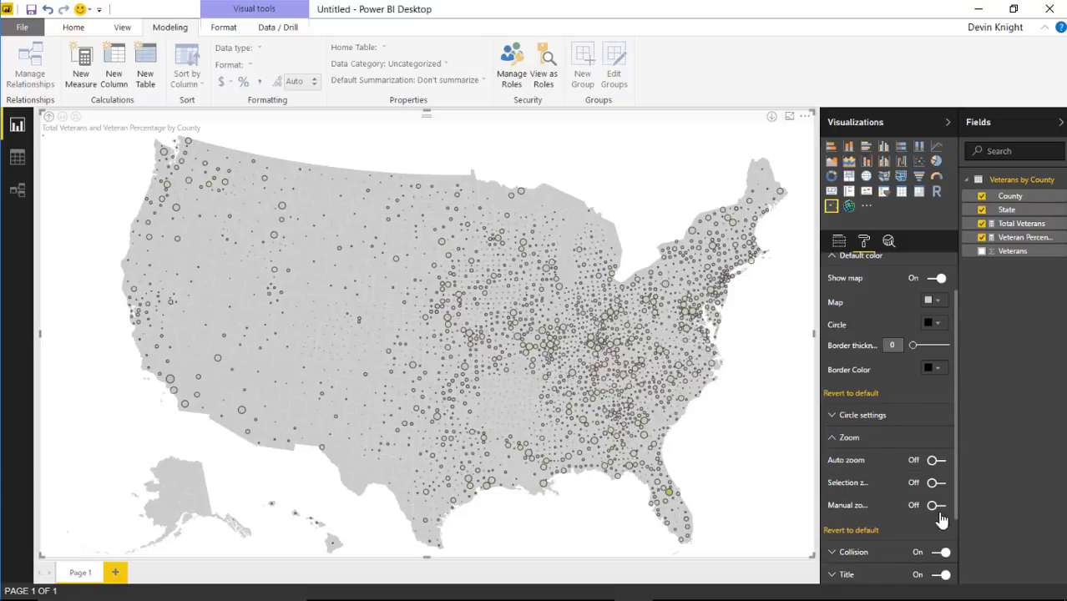
click(873, 533)
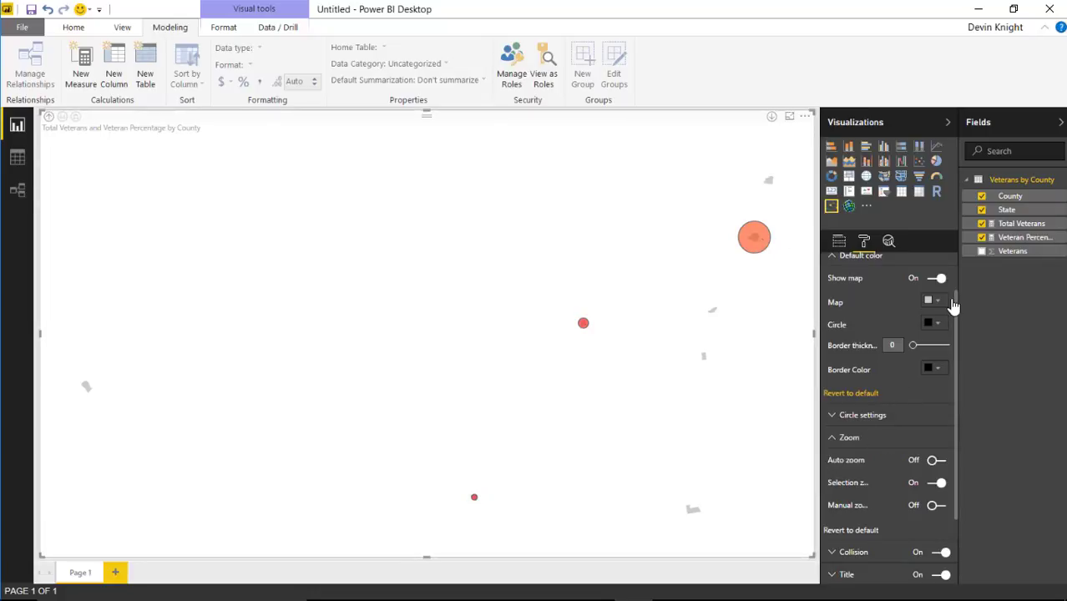
click(755, 239)
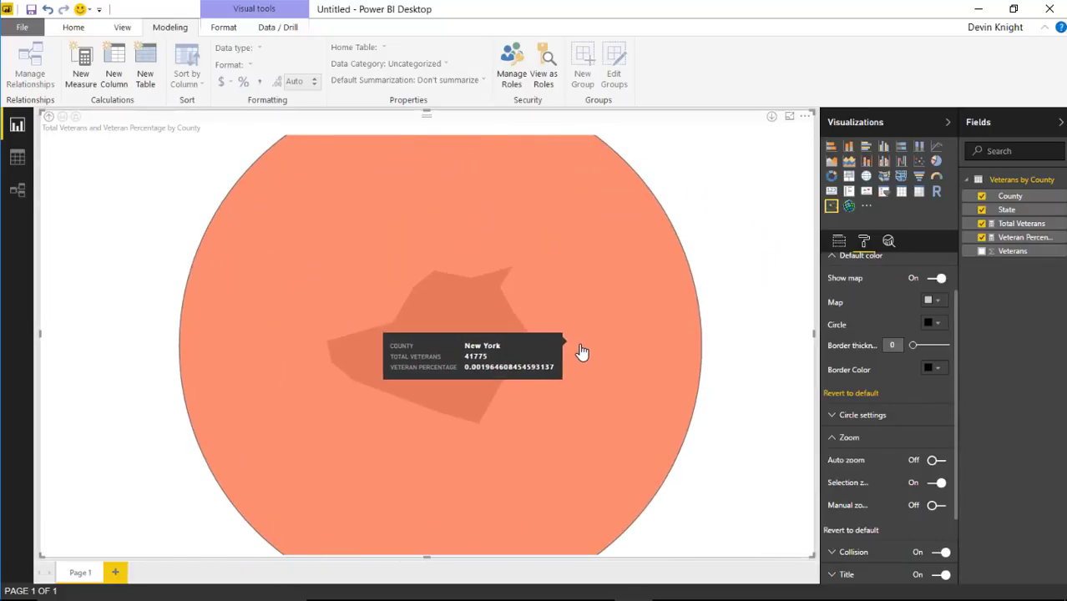
- Drill up to states, revert Default color settings to default, and show the Fields wells
click(50, 118)
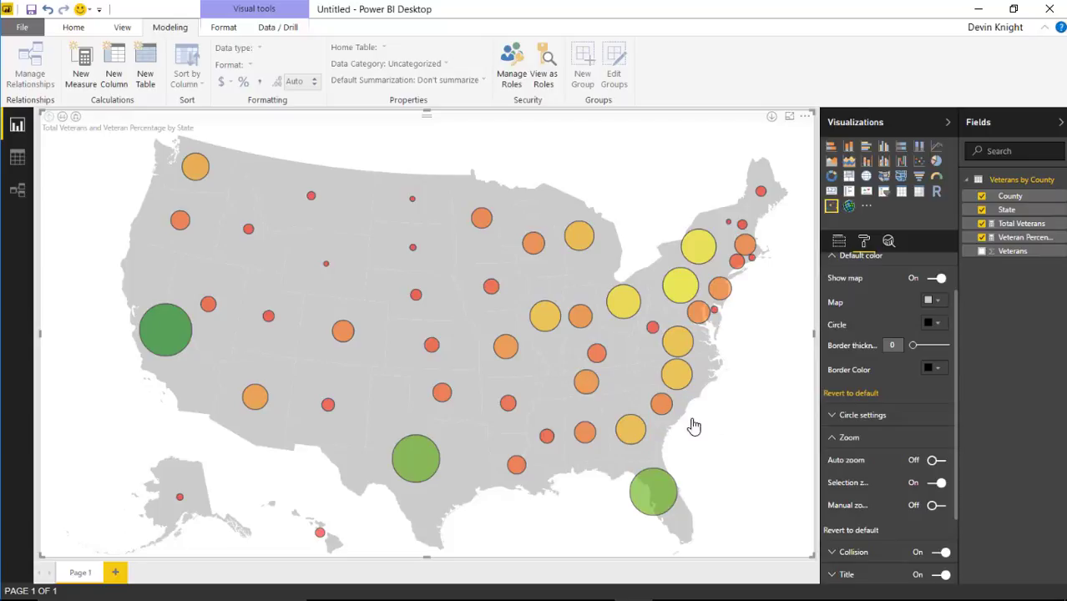
click(853, 398)
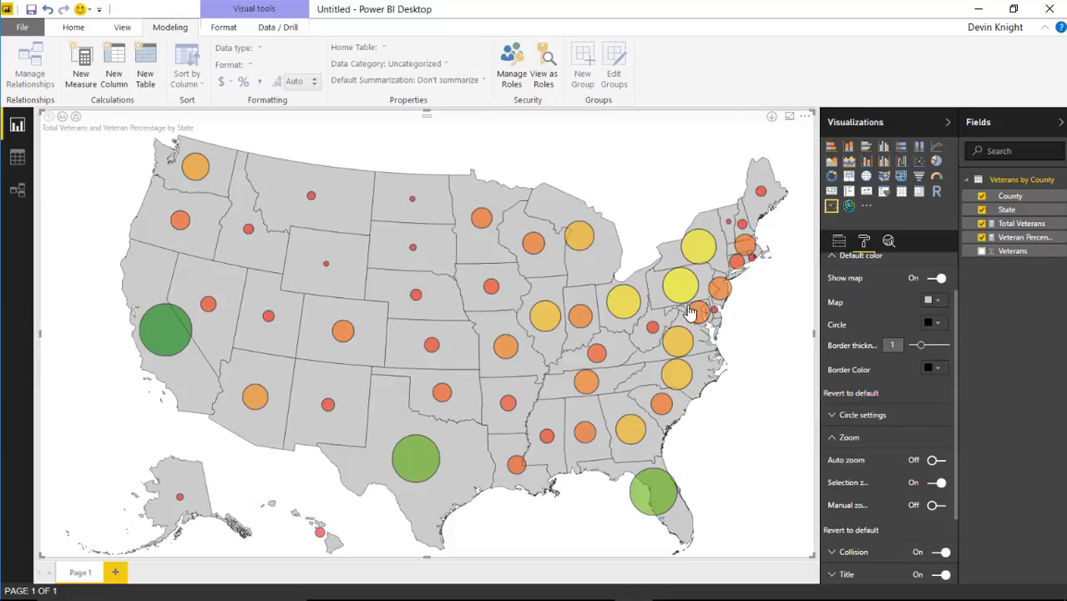
click(841, 247)
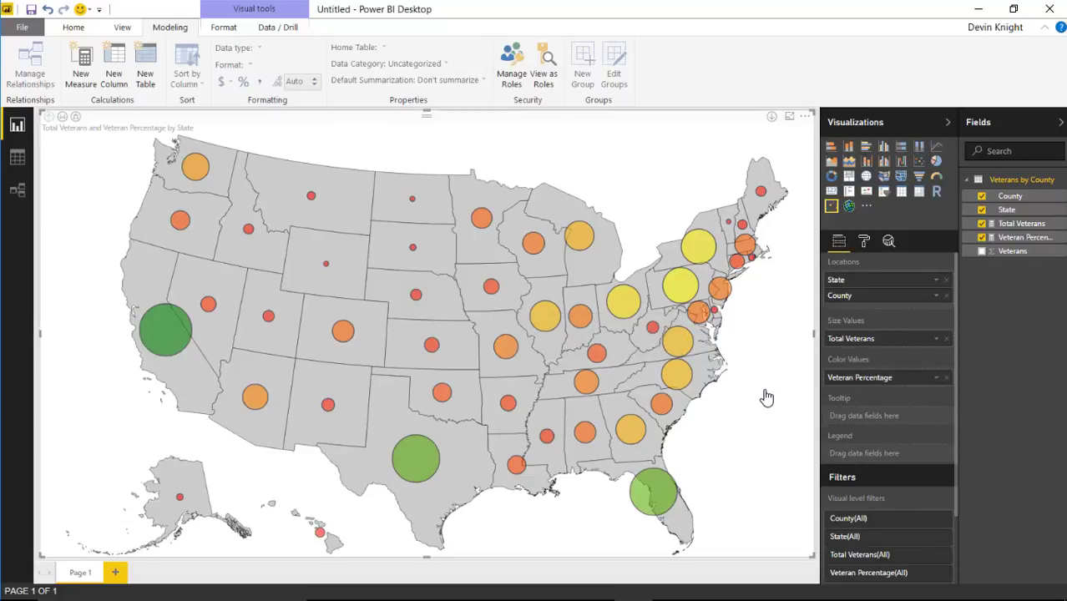